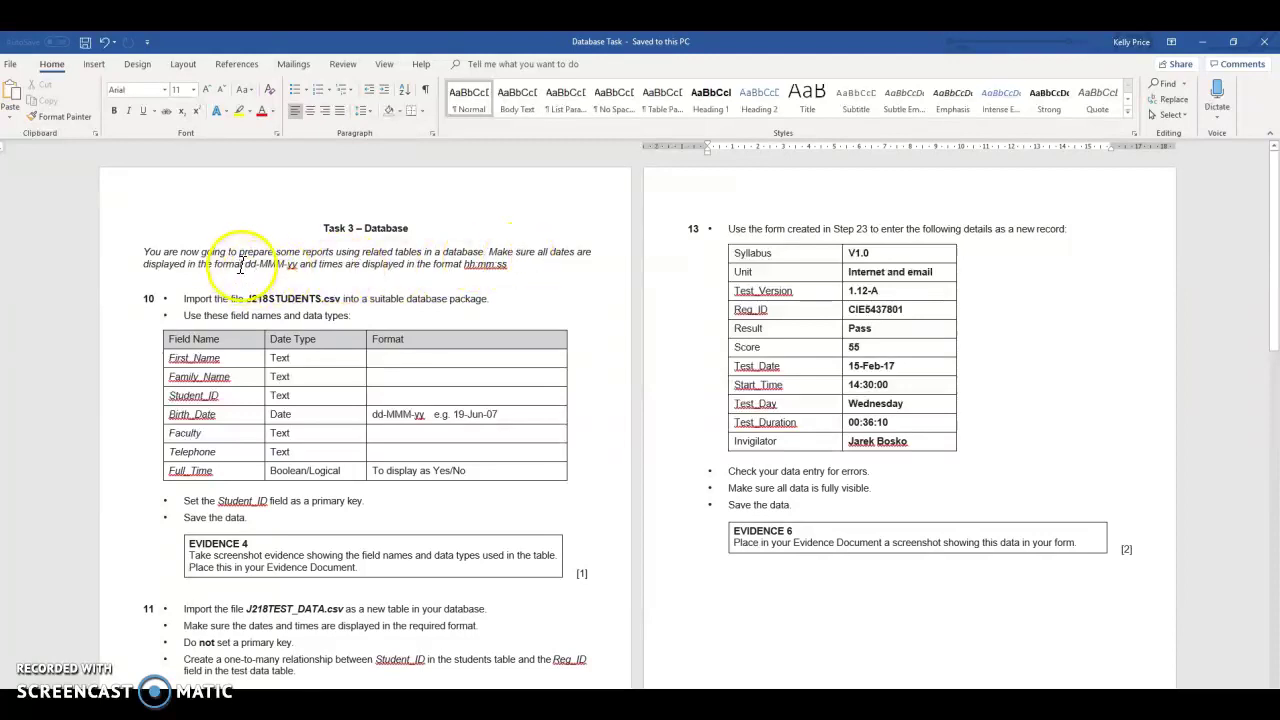
Examine the required date and time display formats in the task introduction
left_click_drag(245, 263, 286, 263)
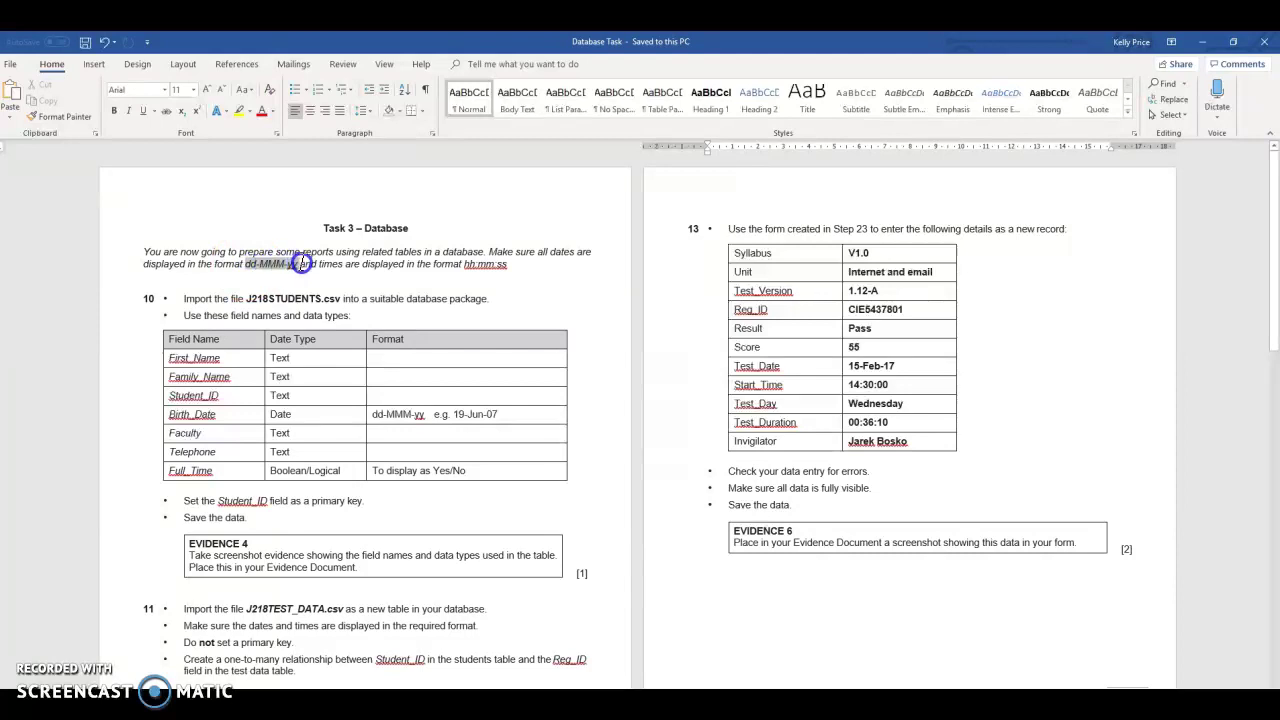
left_click(470, 264)
left_click_drag(470, 264, 508, 268)
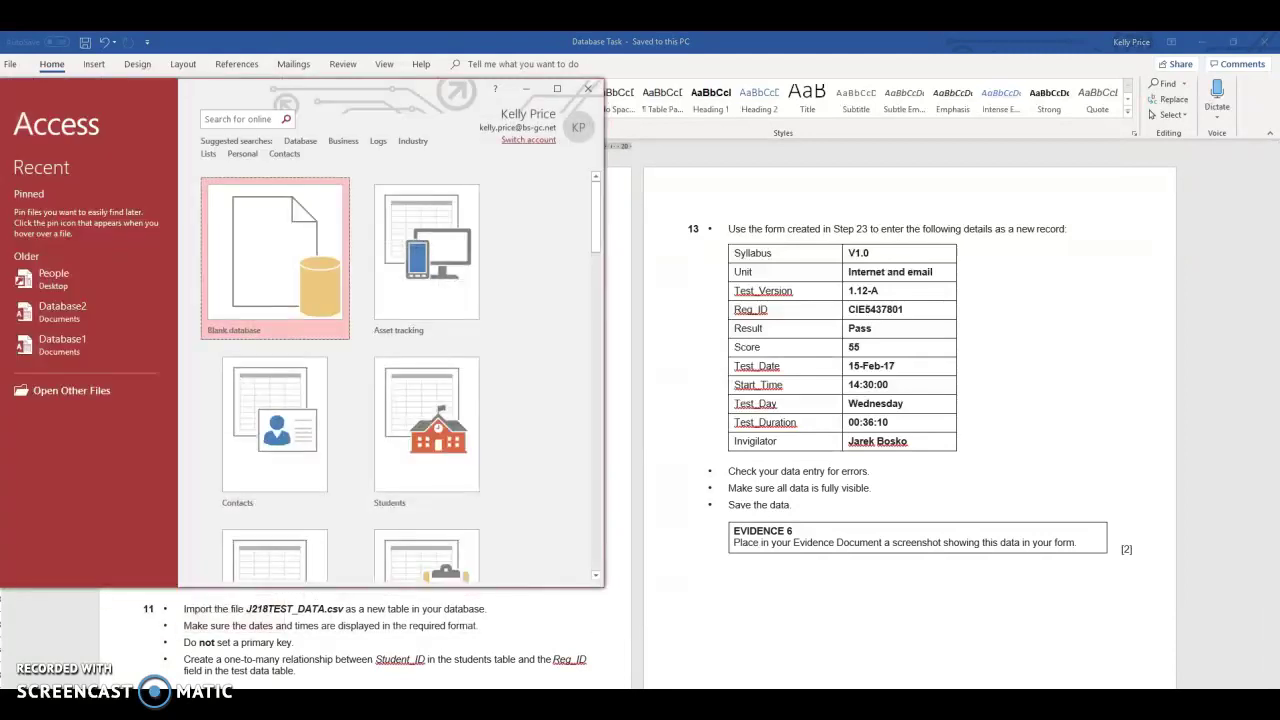
Switch to Access and create a blank database
double_click(265, 236)
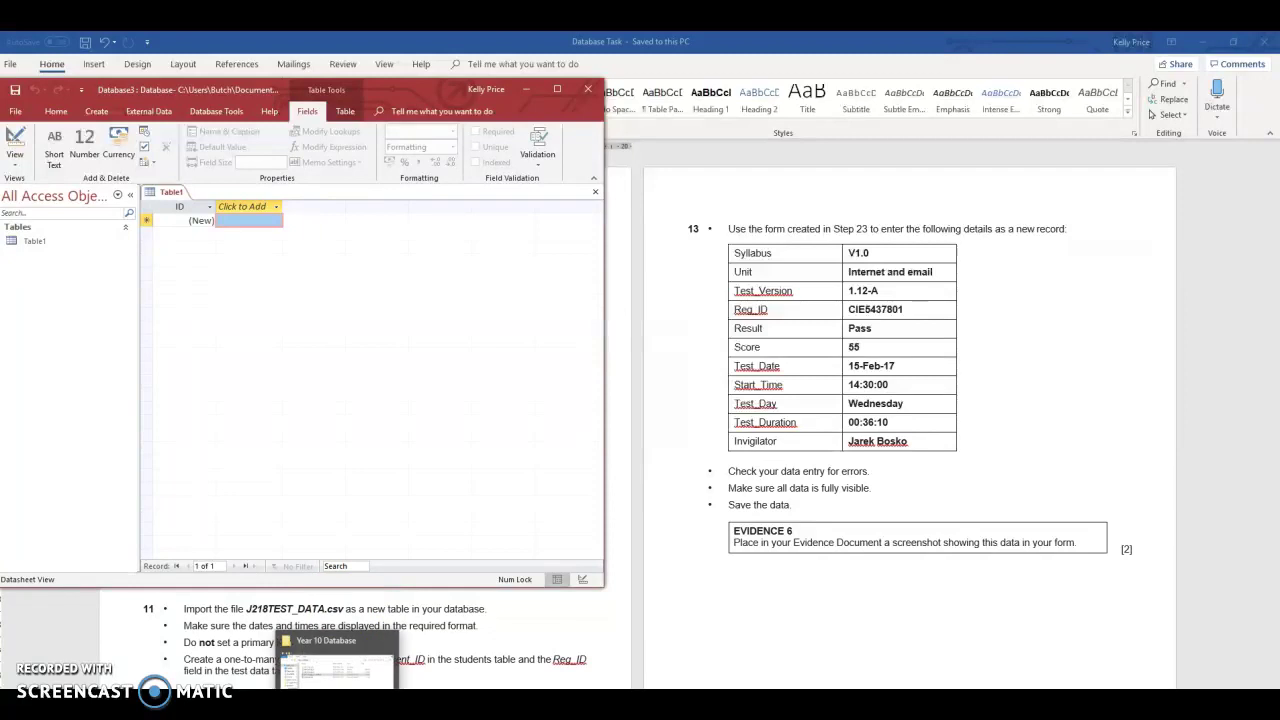
Locate the source files in File Explorer under Desktop, Year 10 Database, 0417_s18_sf_21, 06_0417_21_Confidential Source Files 2018
left_click(337, 704)
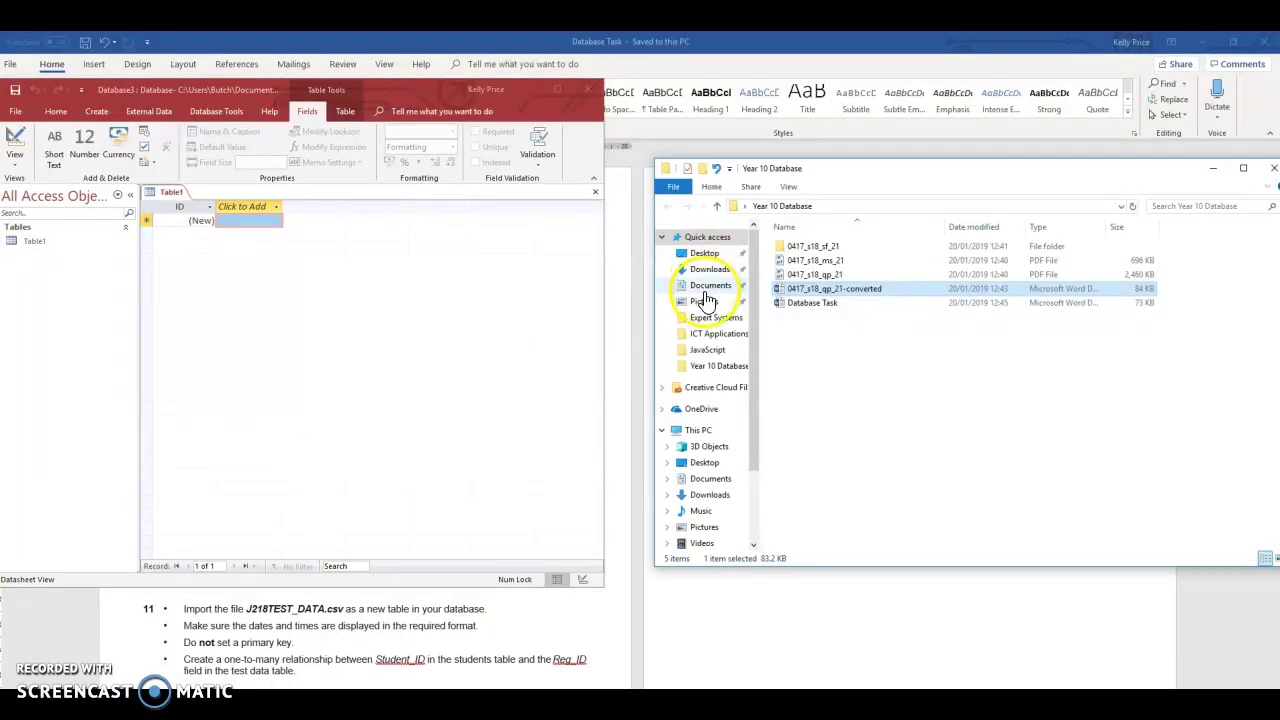
left_click(705, 256)
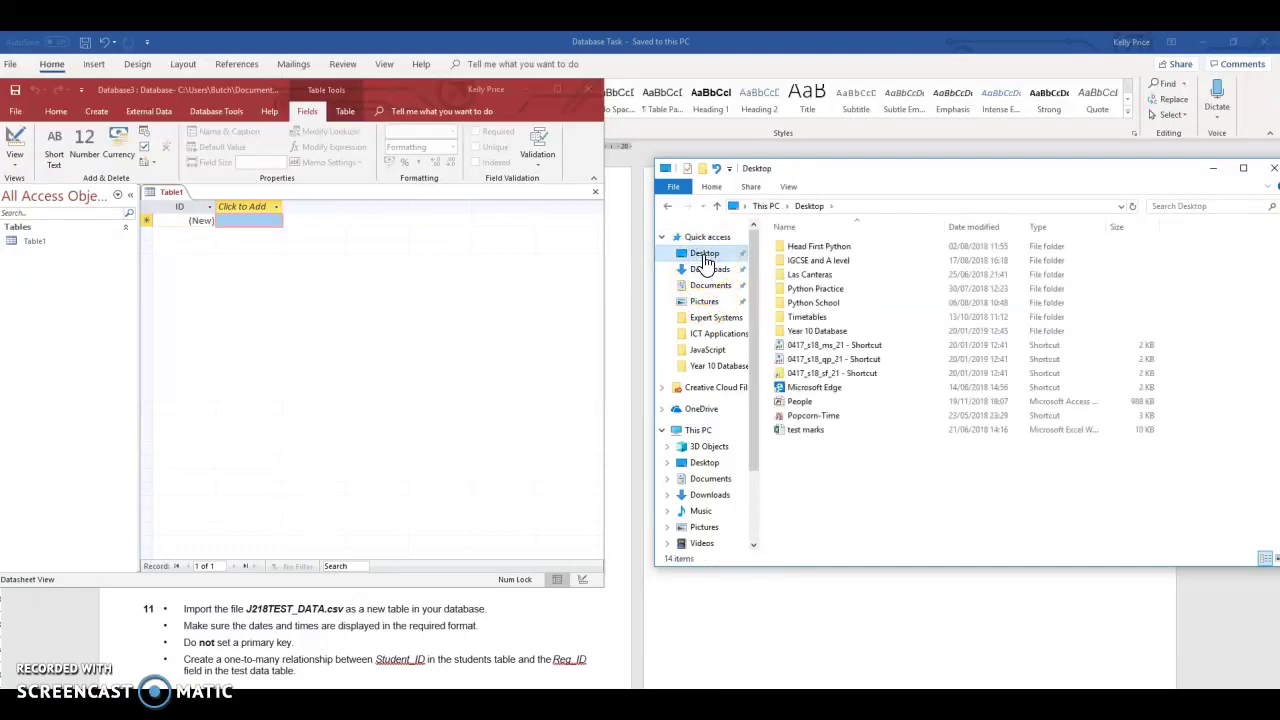
left_click(826, 335)
double_click(826, 335)
left_click(814, 266)
double_click(812, 246)
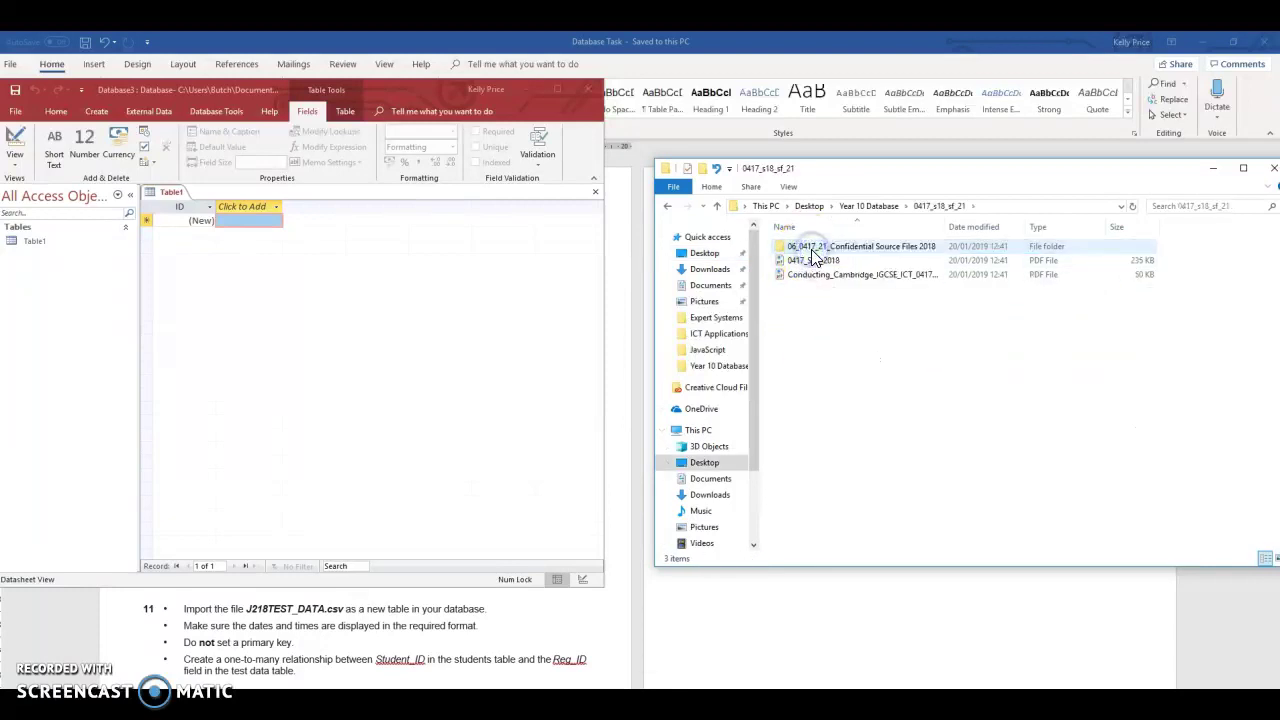
double_click(812, 249)
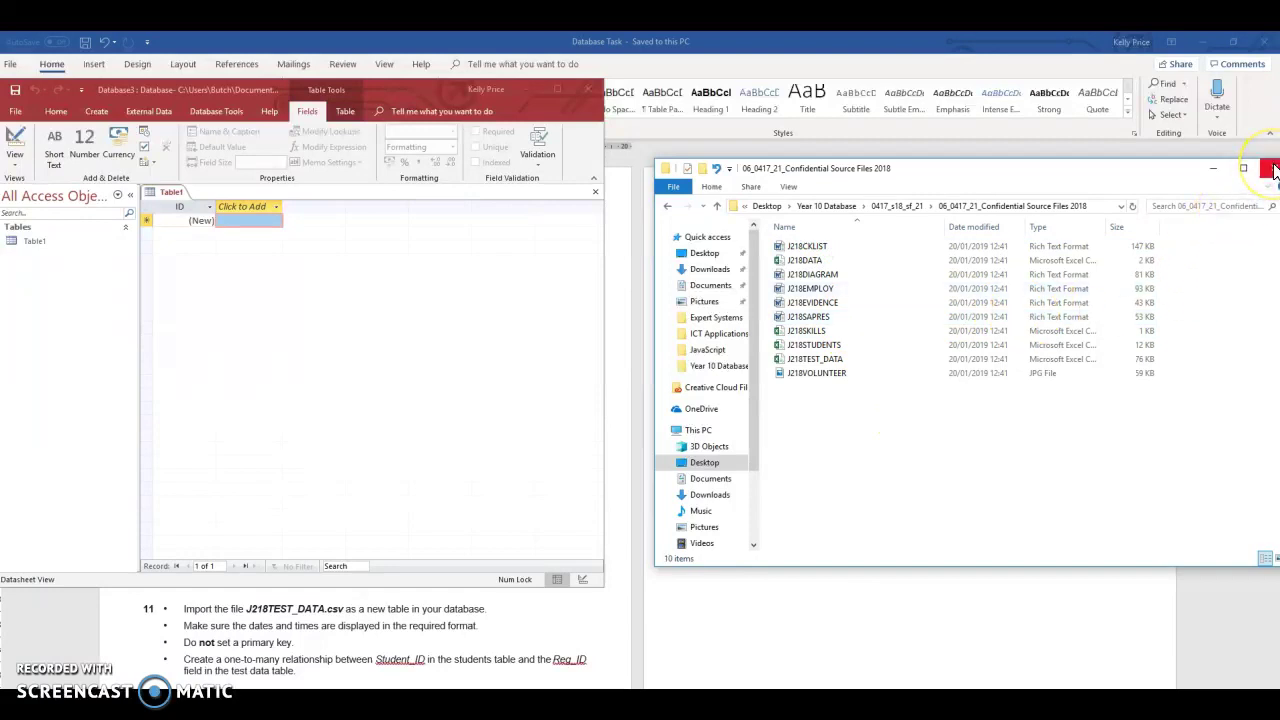
left_click(1215, 168)
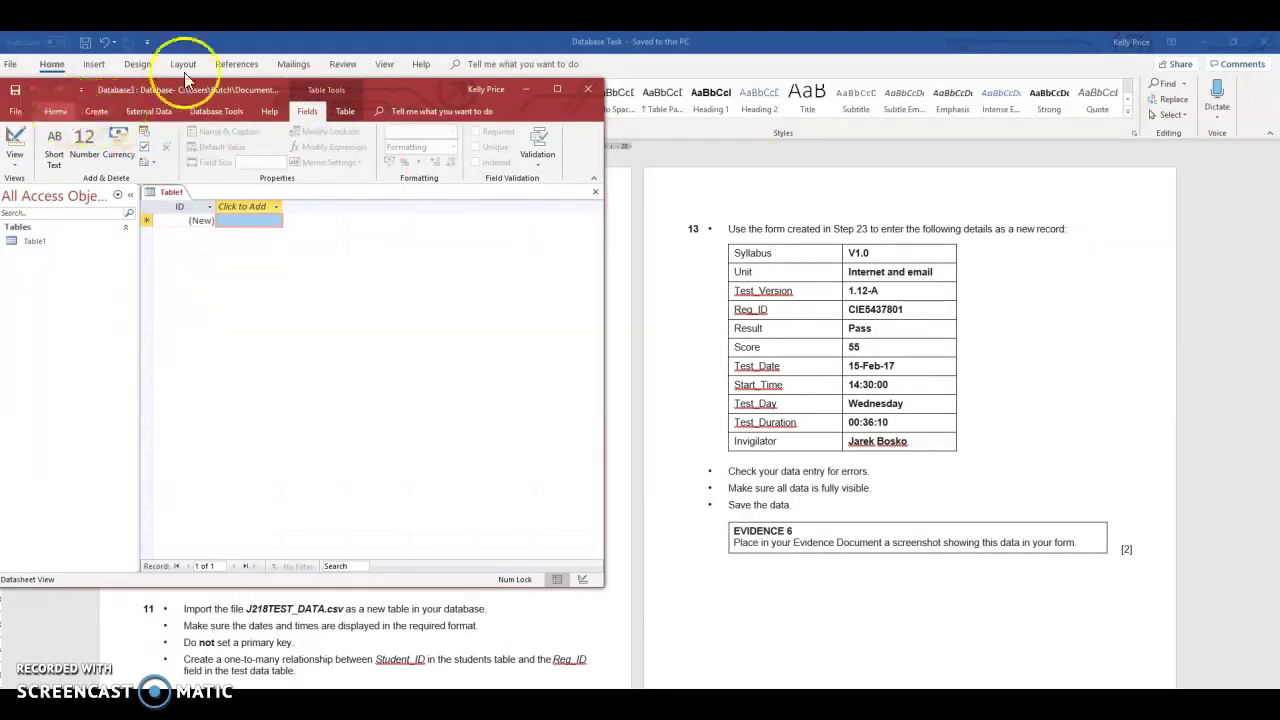
Open the J218STUDENTS file from the source files folder in Excel to examine its fields and records, and return to Access
left_click(558, 90)
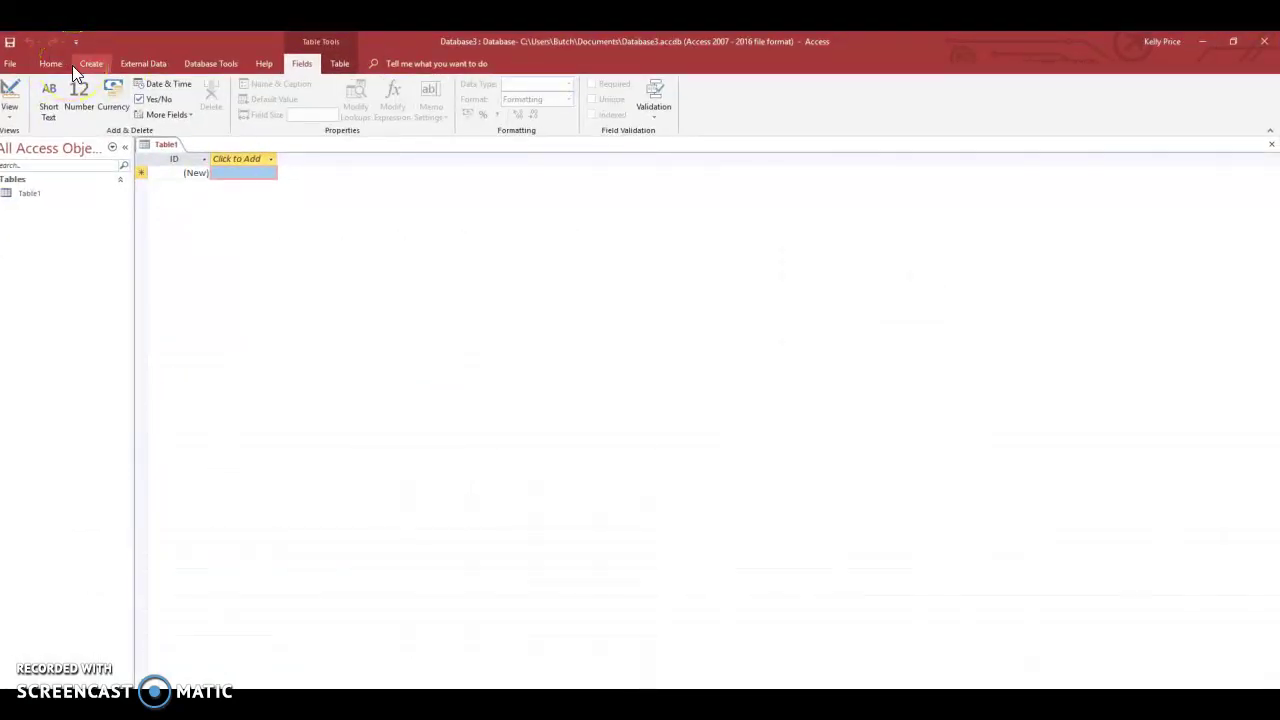
left_click(148, 64)
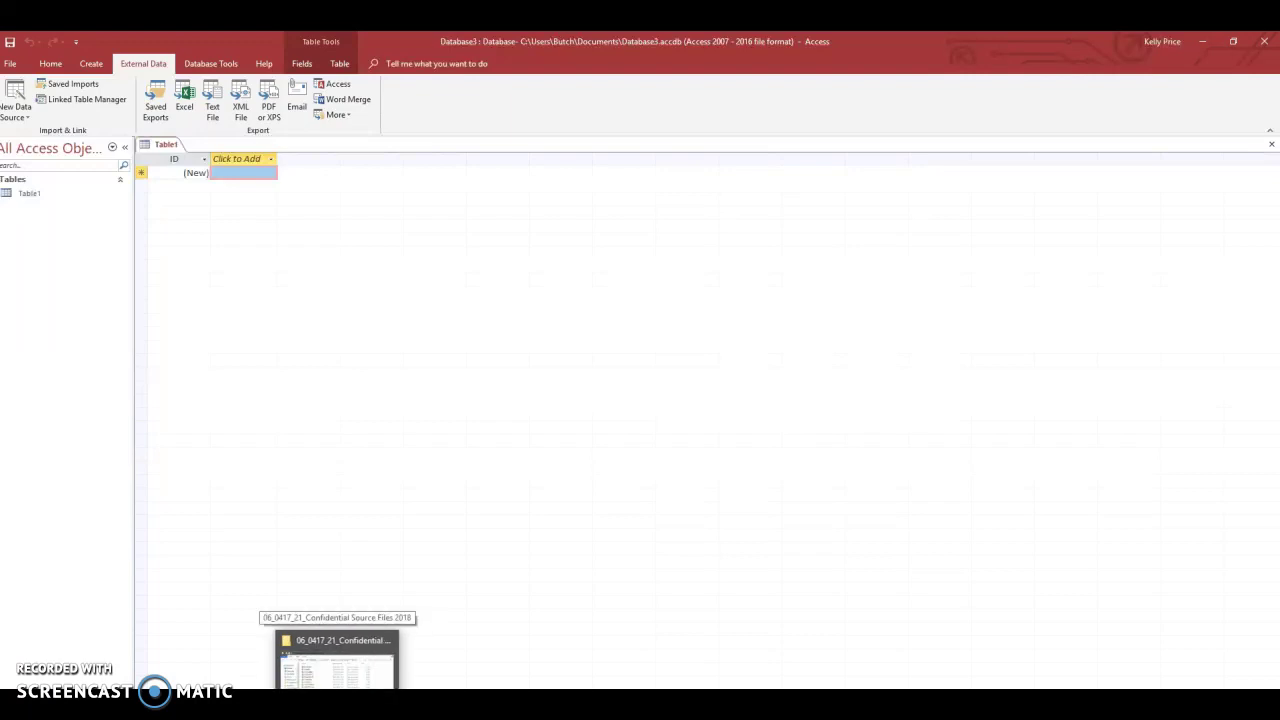
left_click(343, 662)
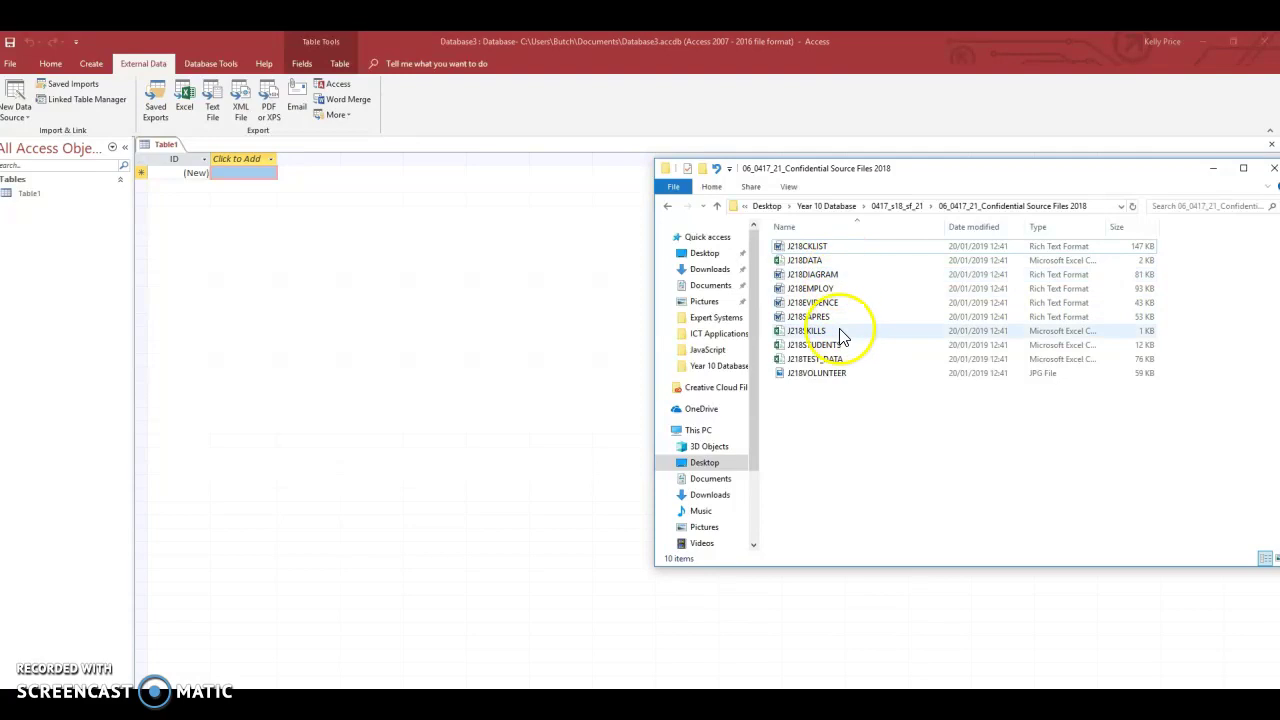
left_click(839, 347)
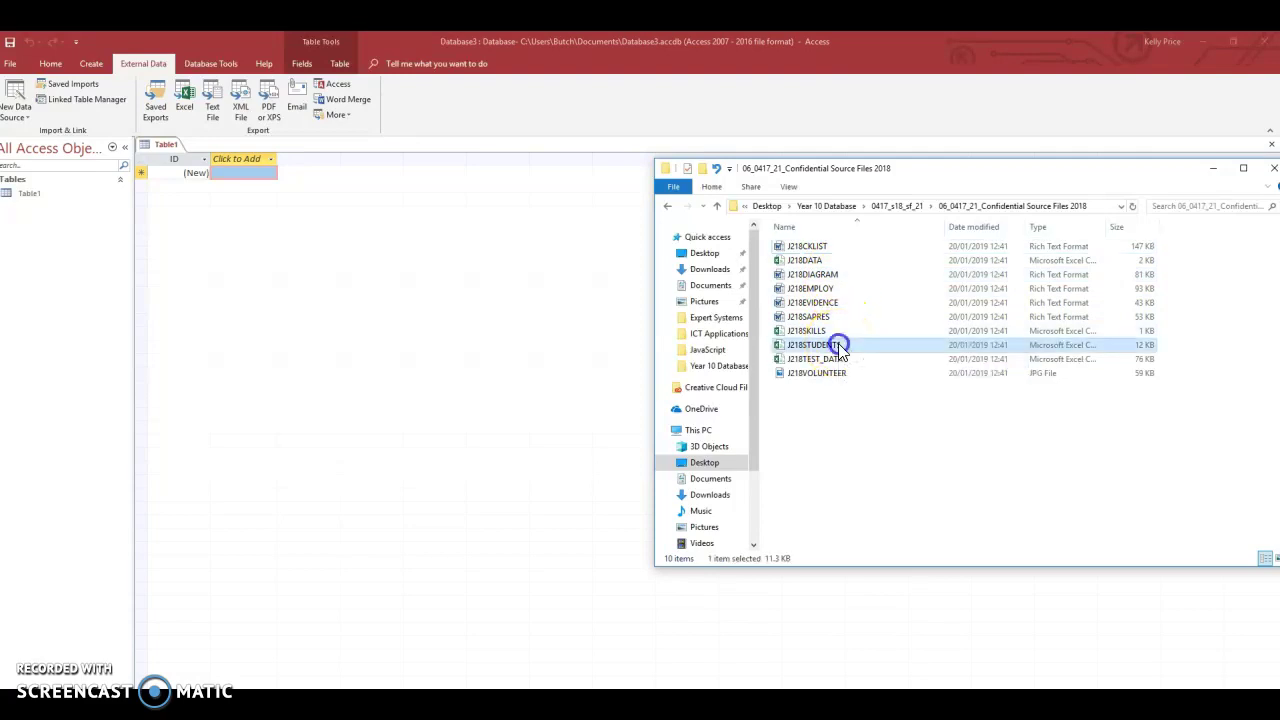
double_click(838, 345)
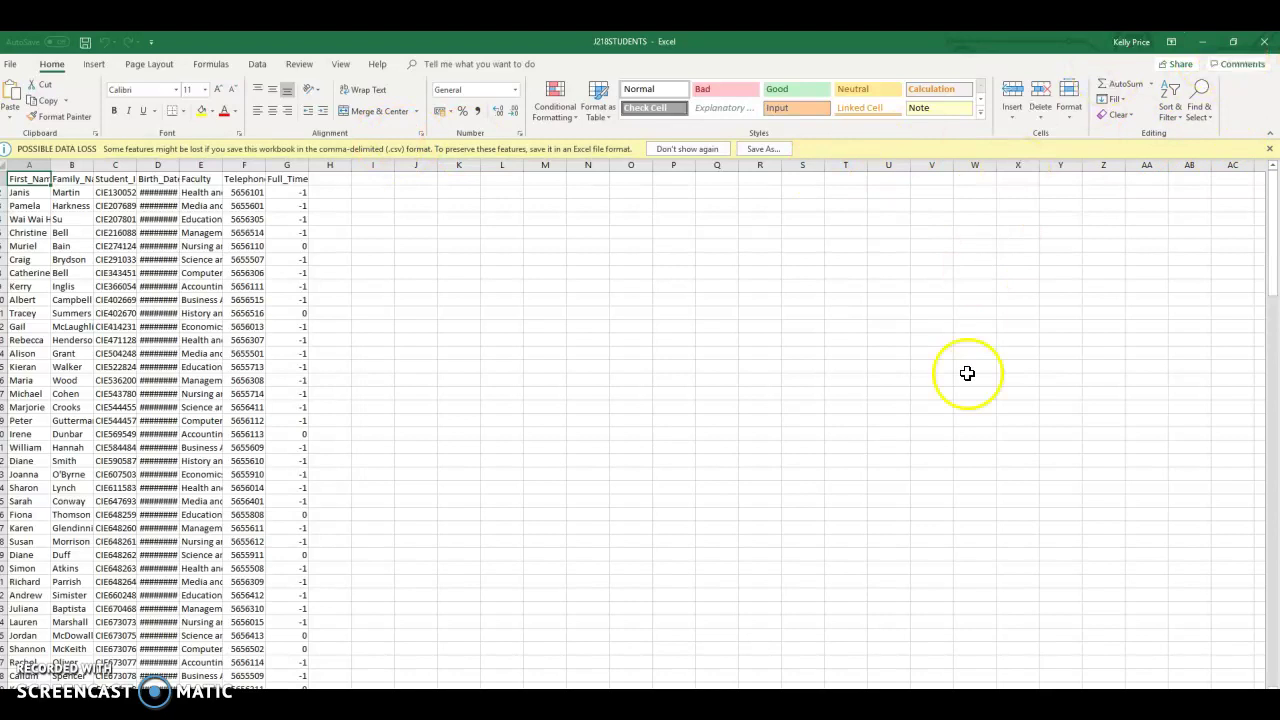
left_click(1196, 41)
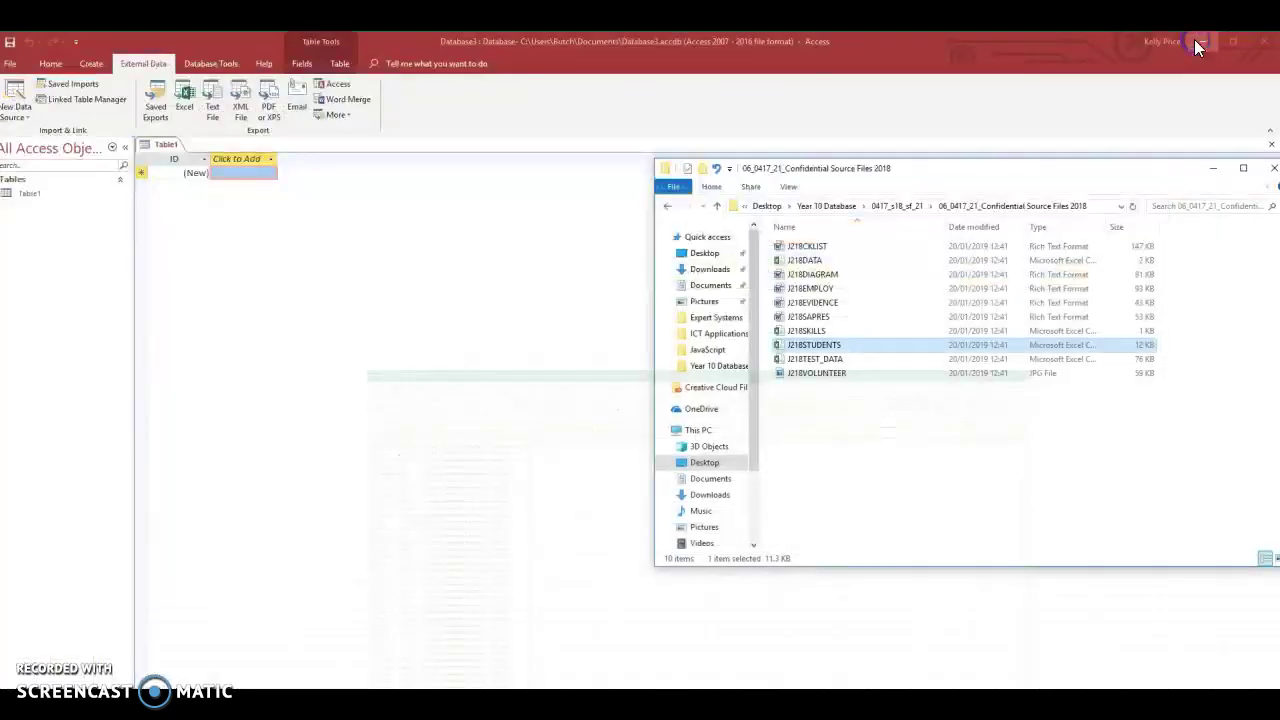
left_click(212, 98)
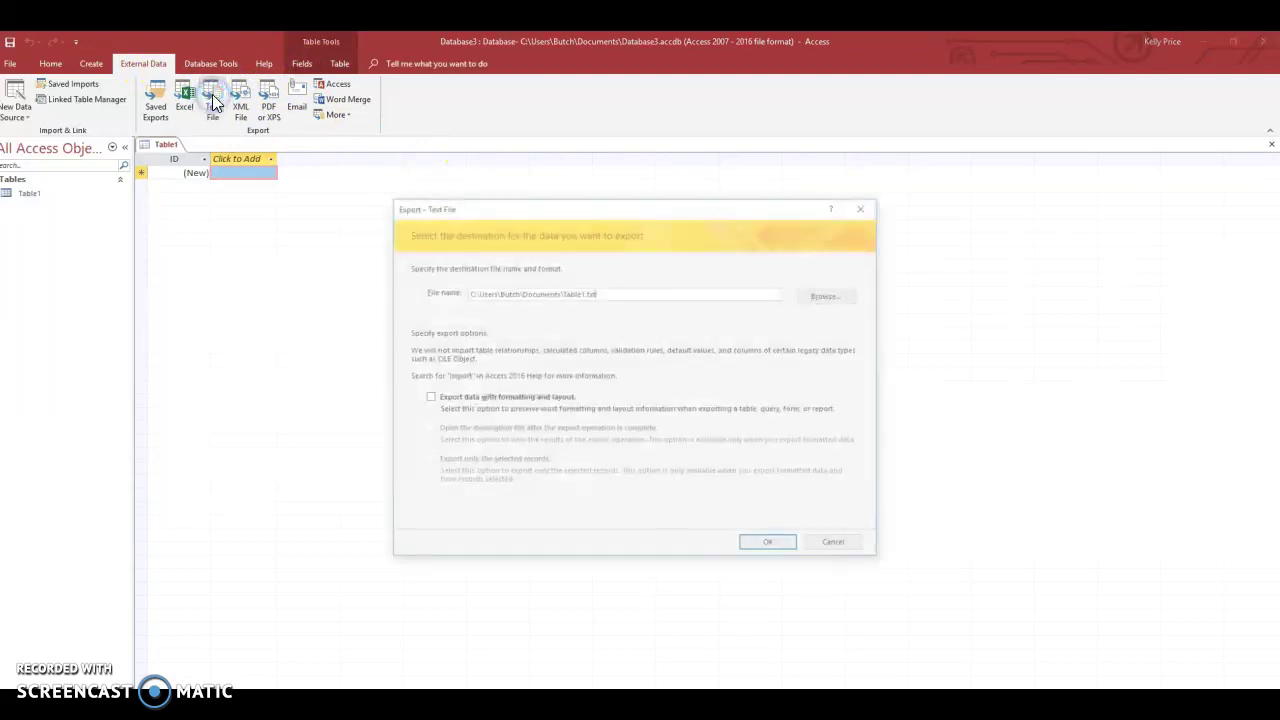
left_click(843, 292)
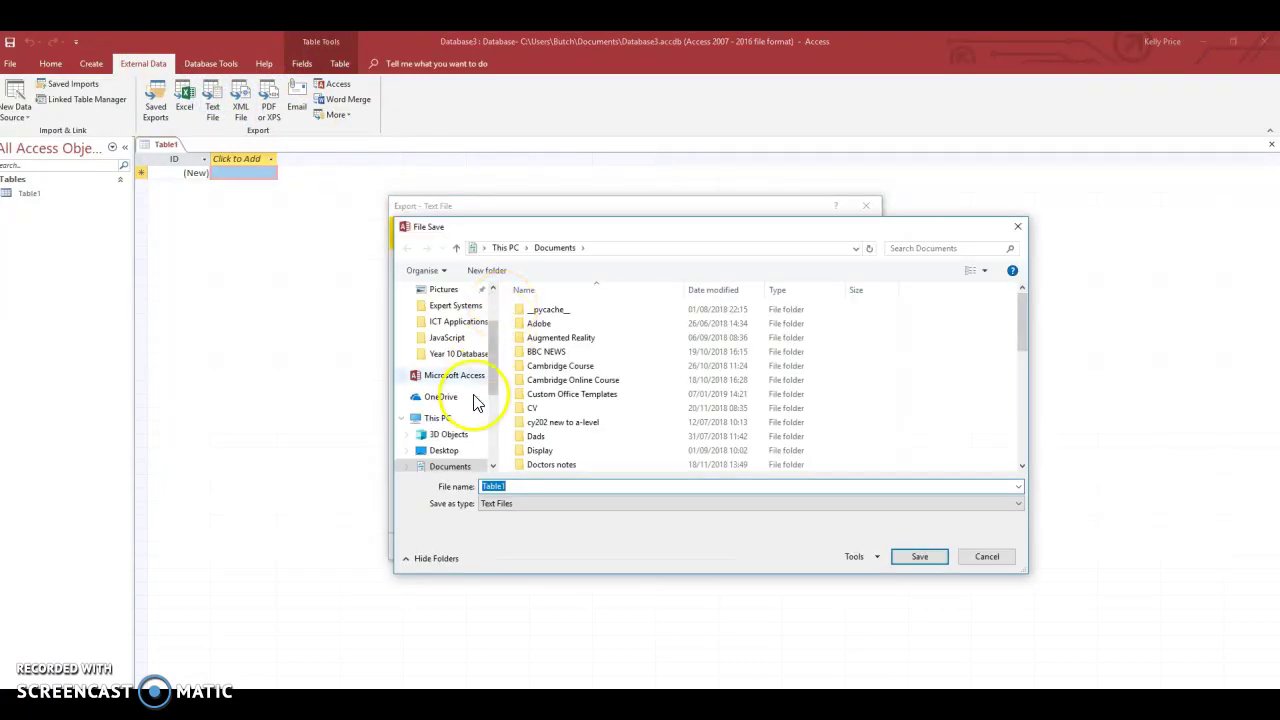
left_click(450, 451)
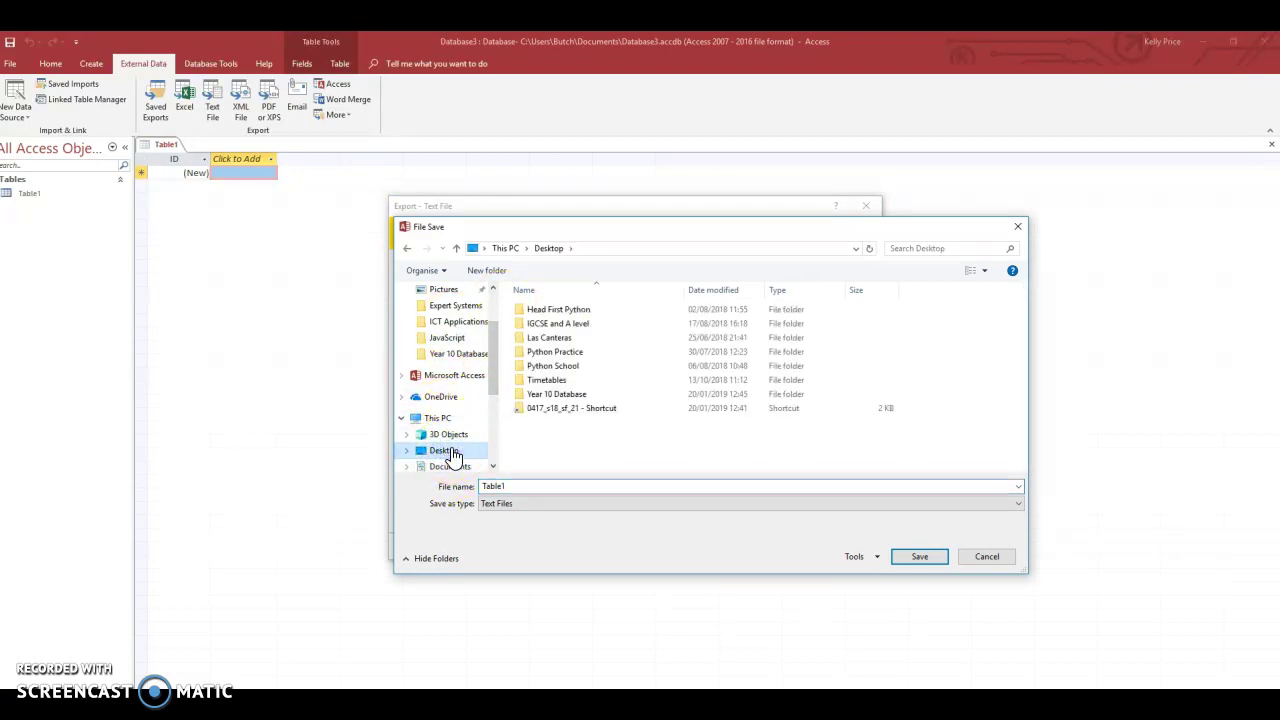
double_click(562, 395)
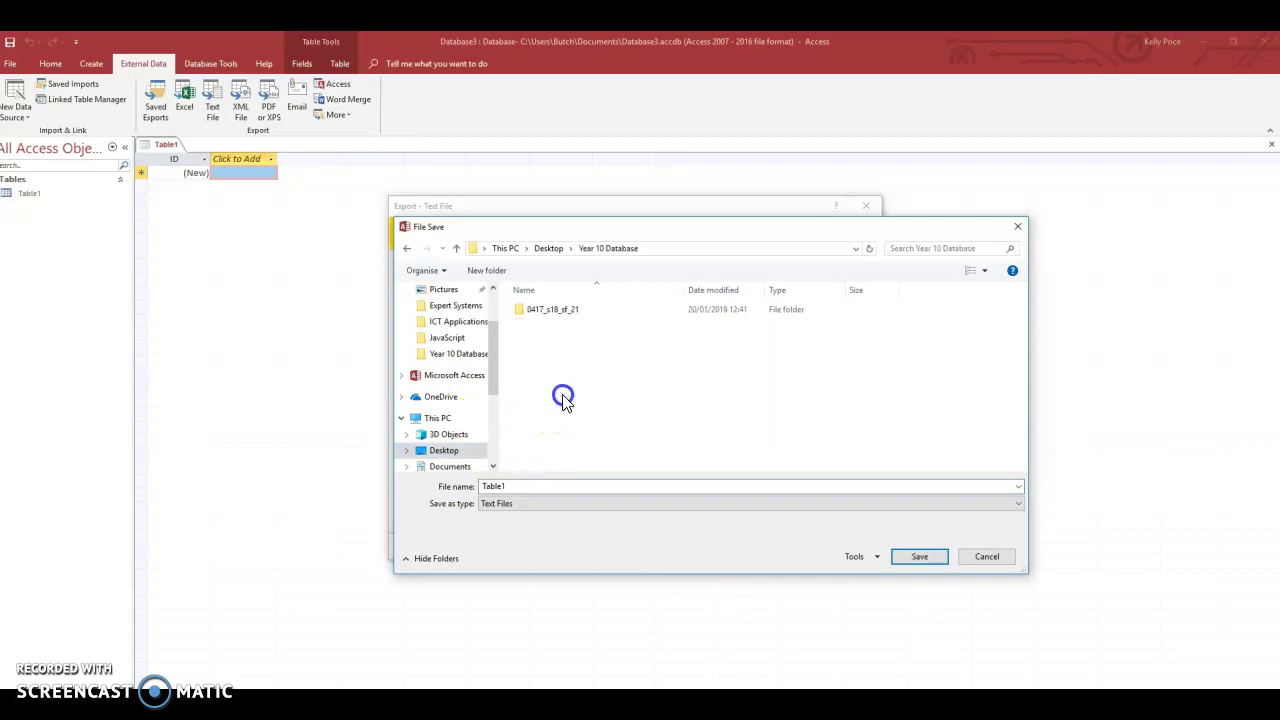
double_click(586, 314)
double_click(586, 314)
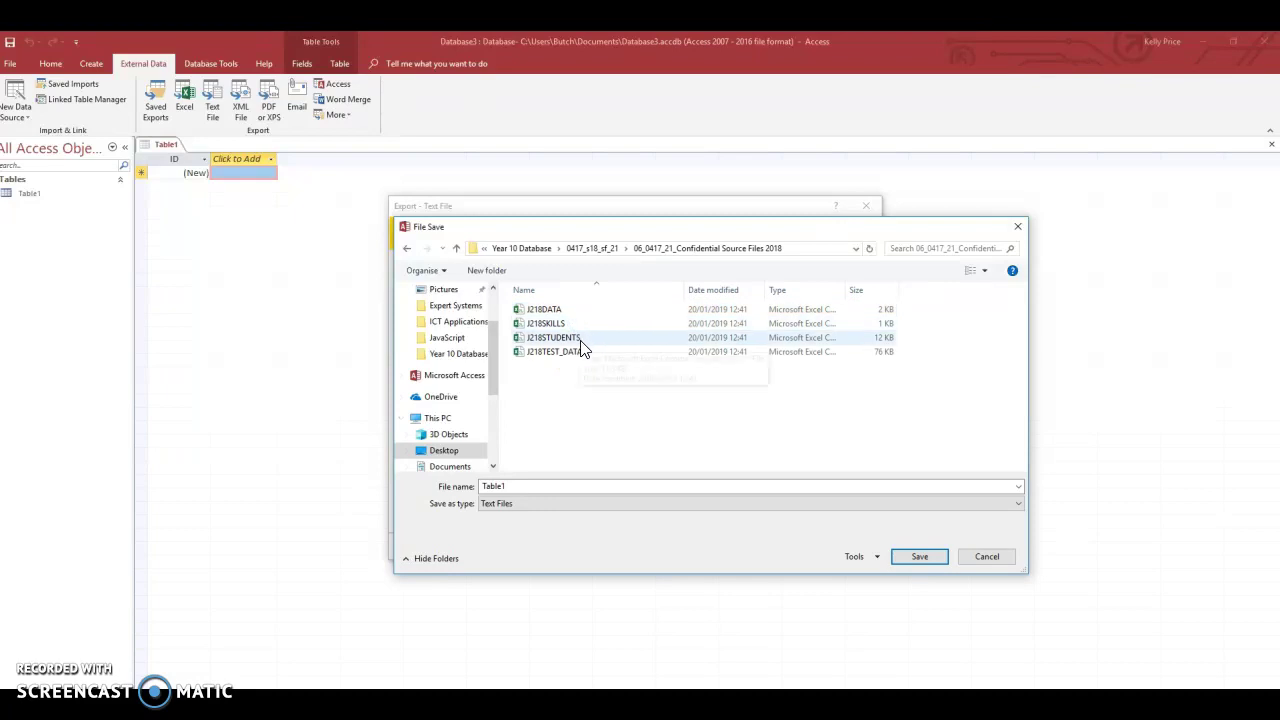
left_click(580, 340)
left_click(920, 557)
left_click(770, 546)
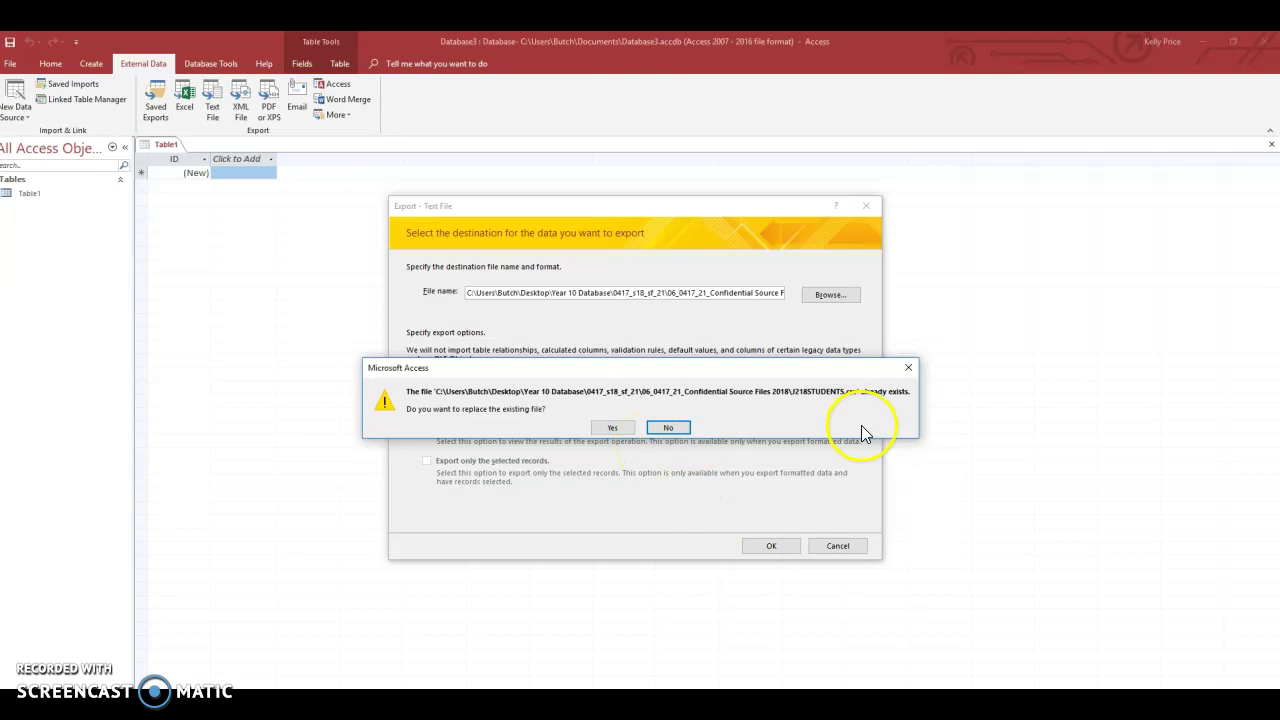
left_click(907, 367)
left_click(866, 210)
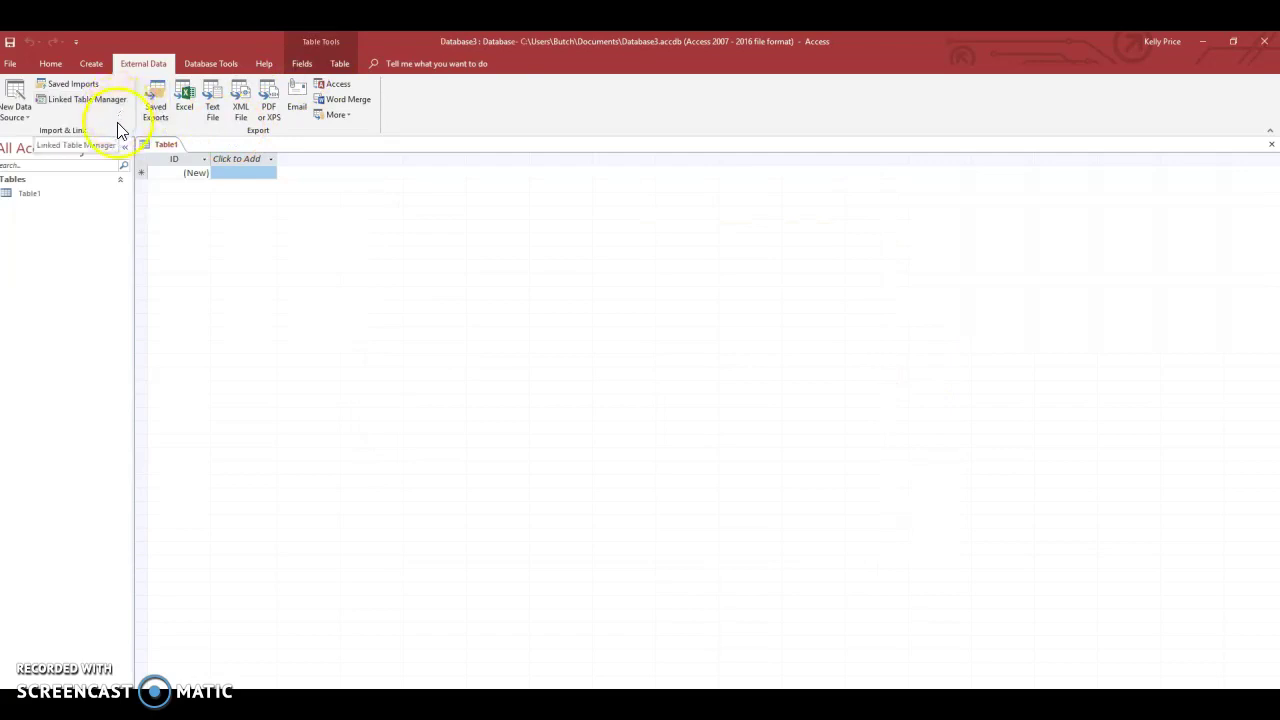
Try to import the J218STUDENTS text file from the 06_0417_21_Confidential Source Files 2018 folder into a new table in the current database
left_click(16, 117)
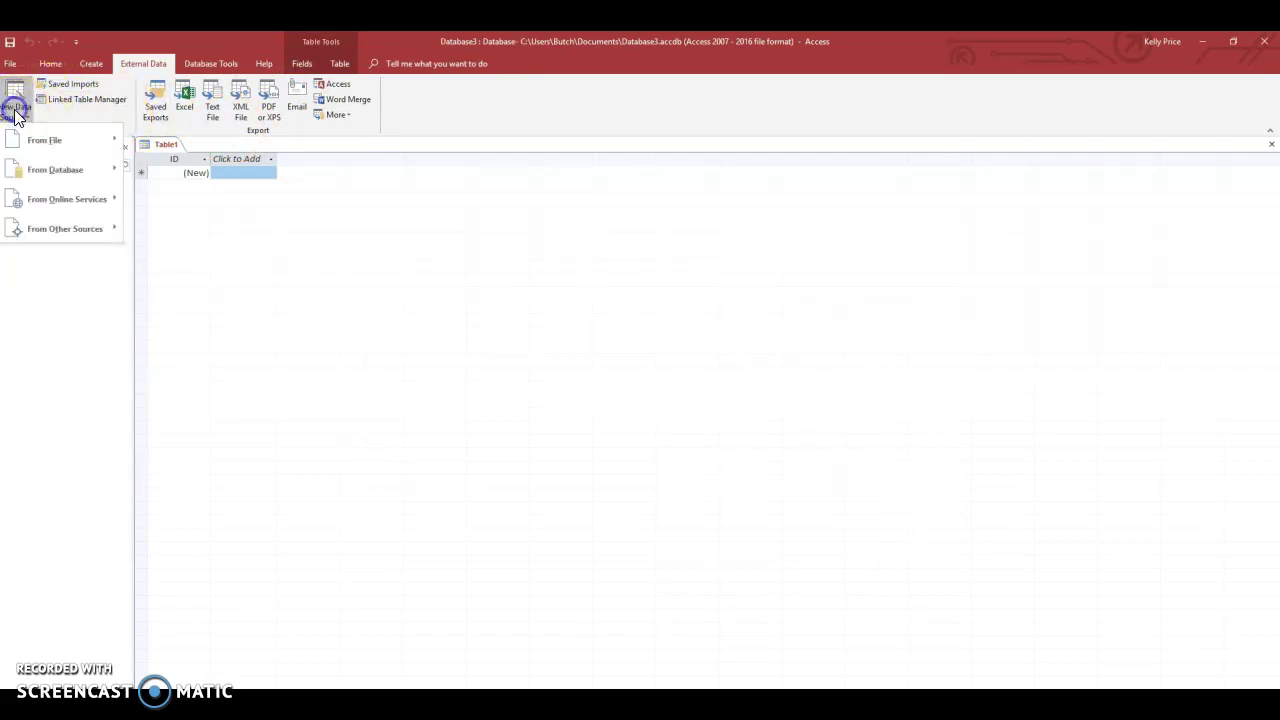
mouse_move(46, 143)
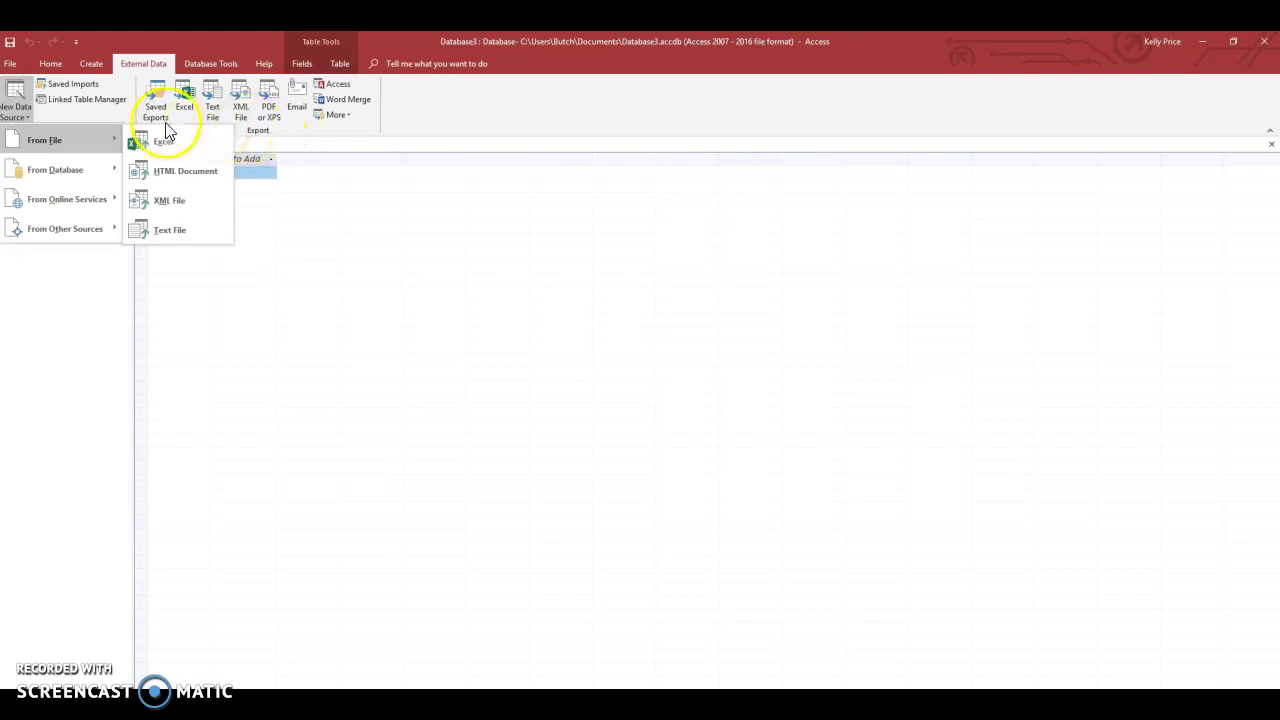
left_click(154, 228)
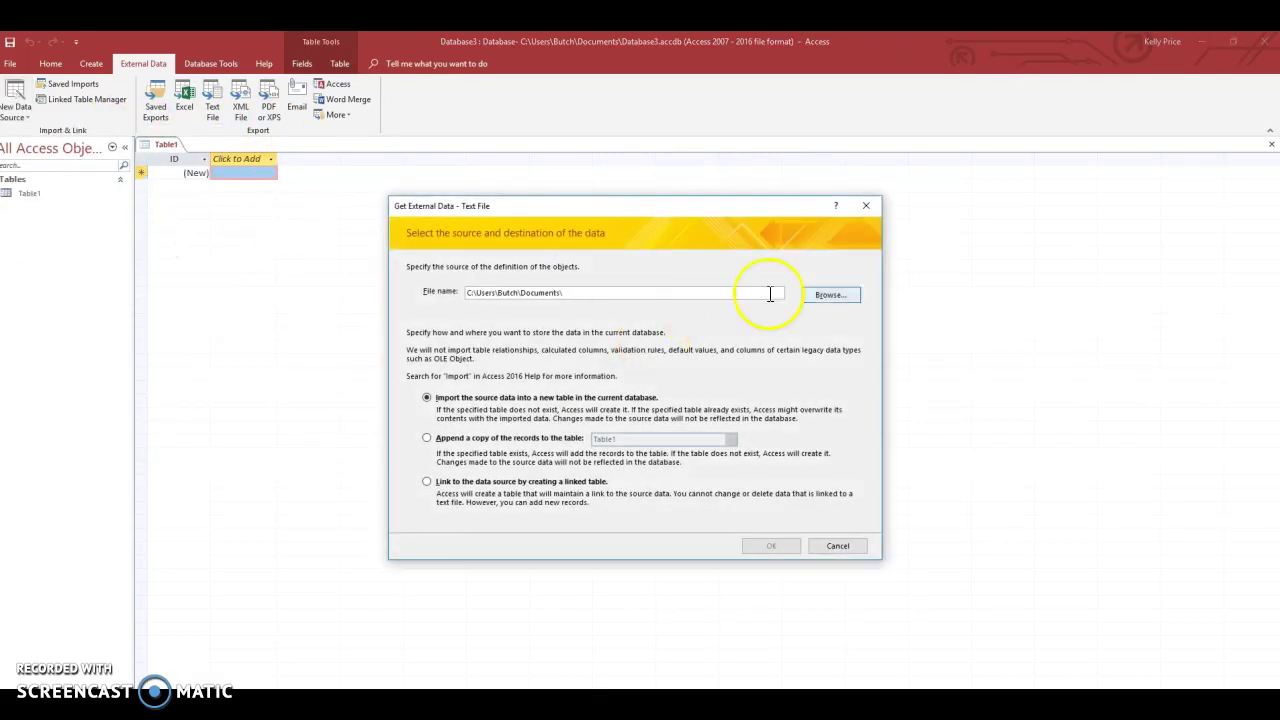
left_click(830, 294)
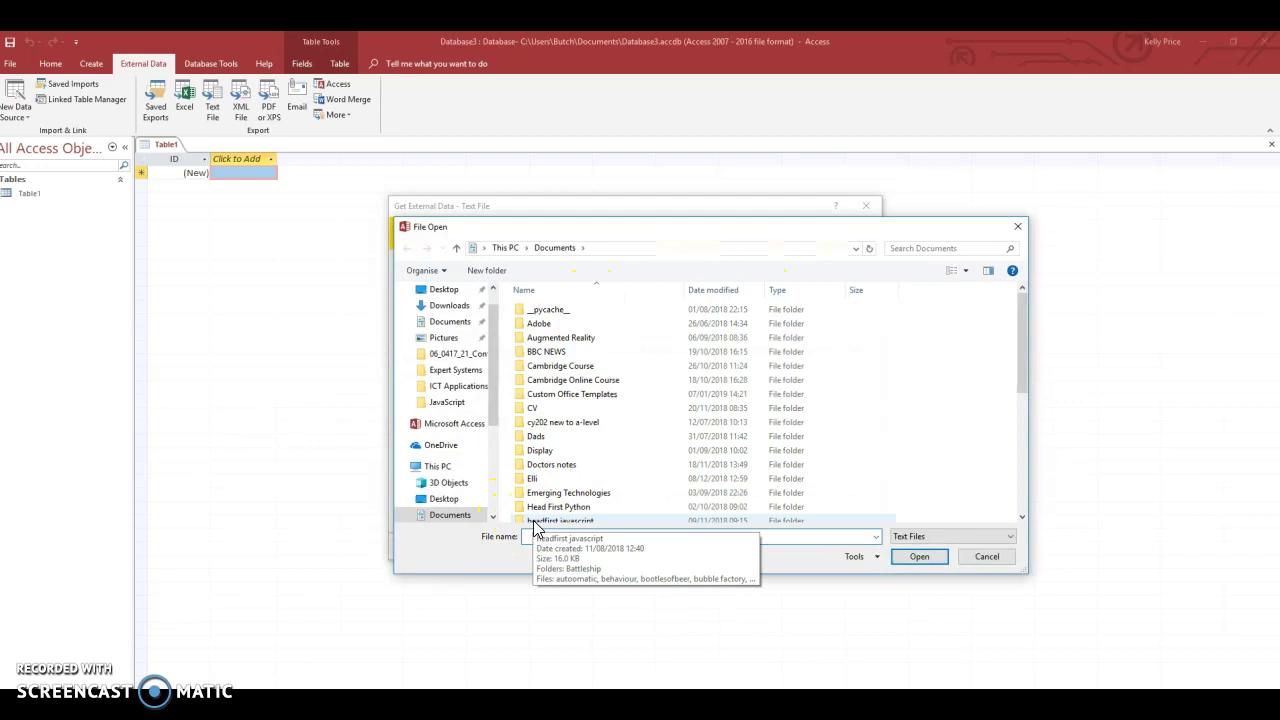
left_click(455, 290)
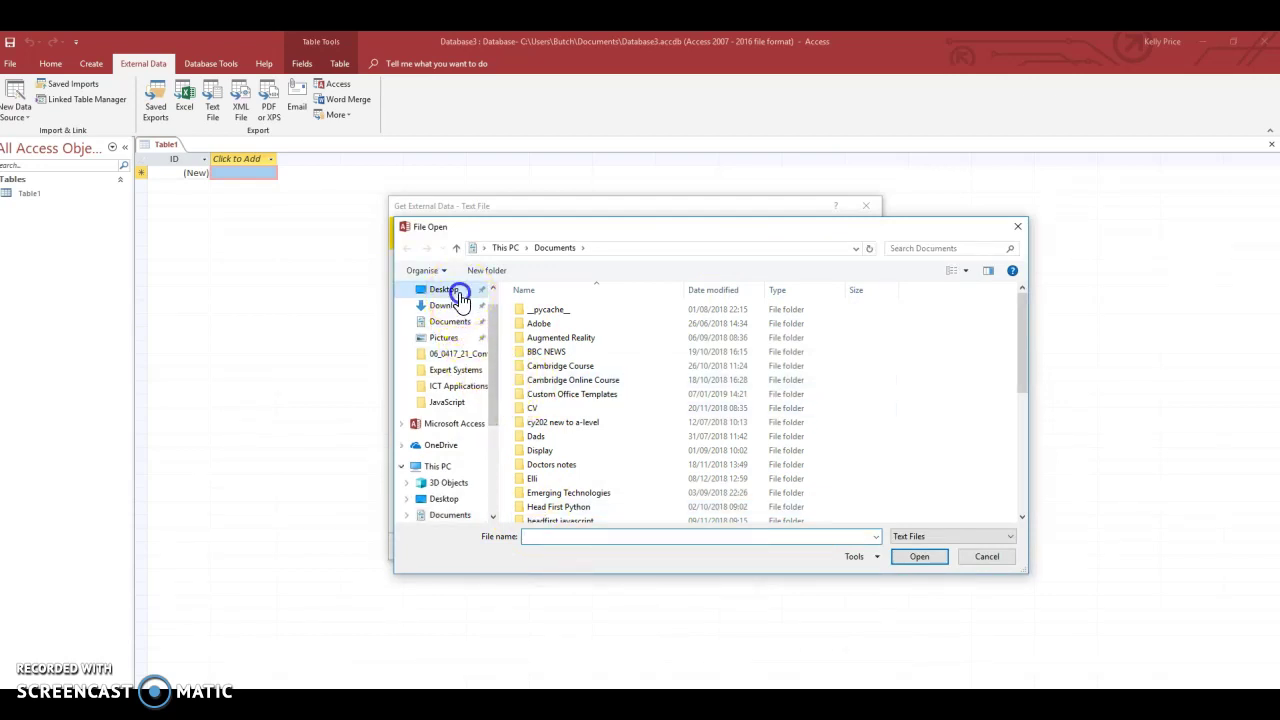
left_click(549, 396)
double_click(549, 396)
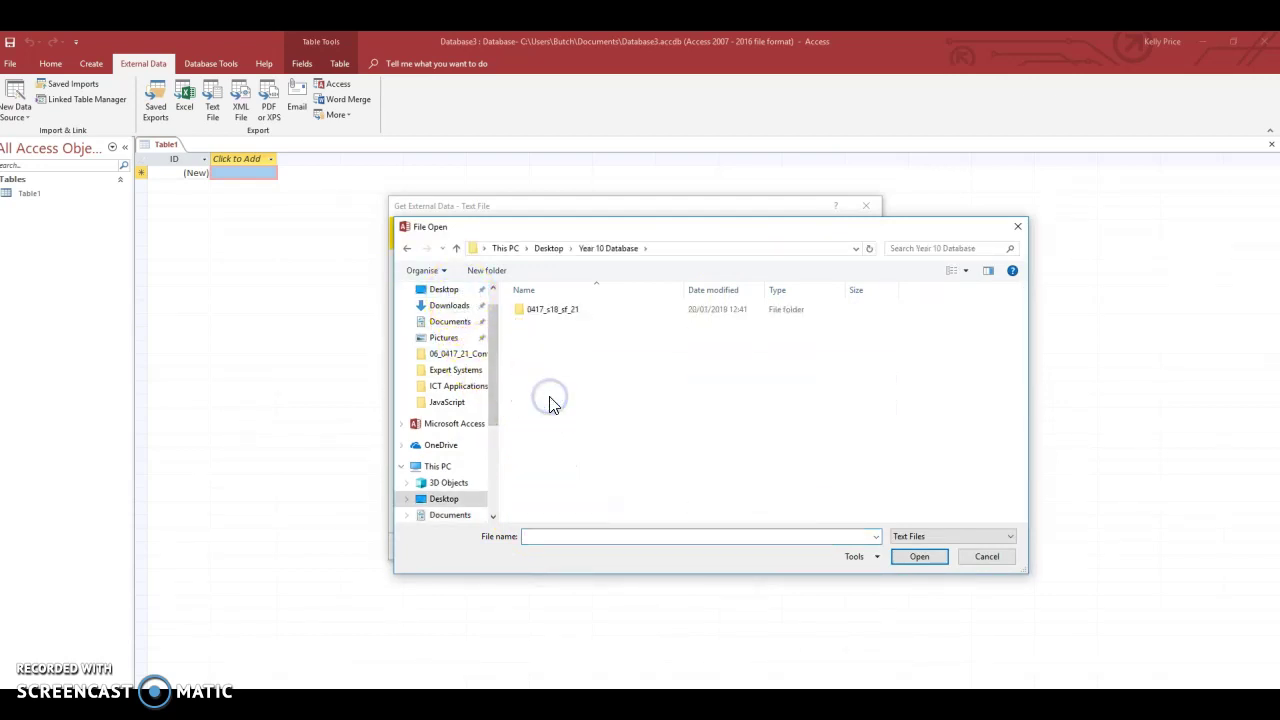
double_click(570, 316)
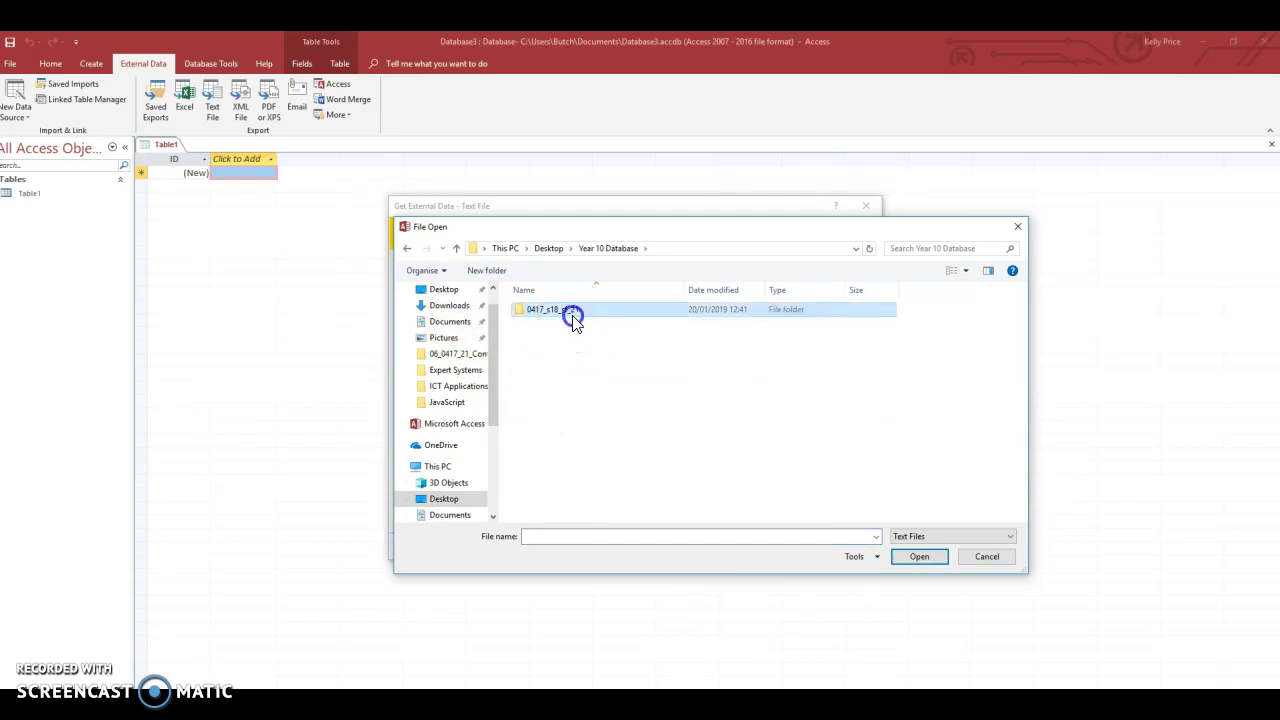
double_click(572, 317)
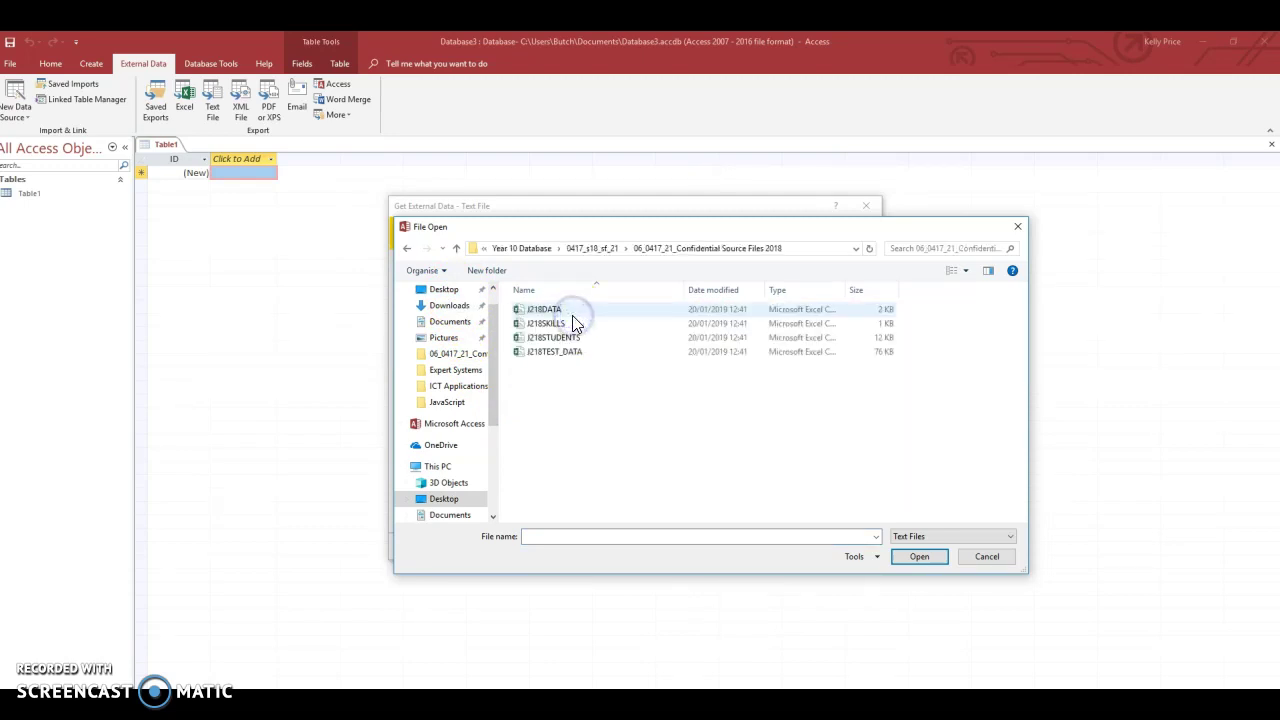
left_click(575, 340)
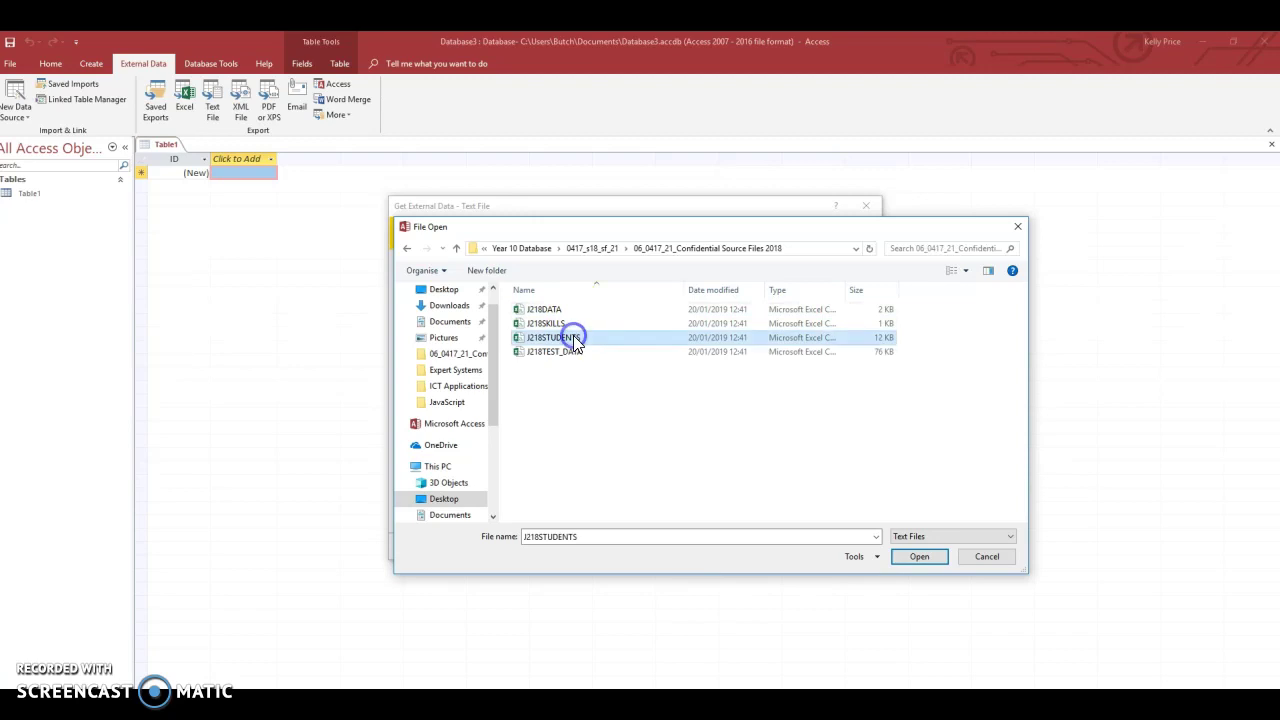
left_click(917, 558)
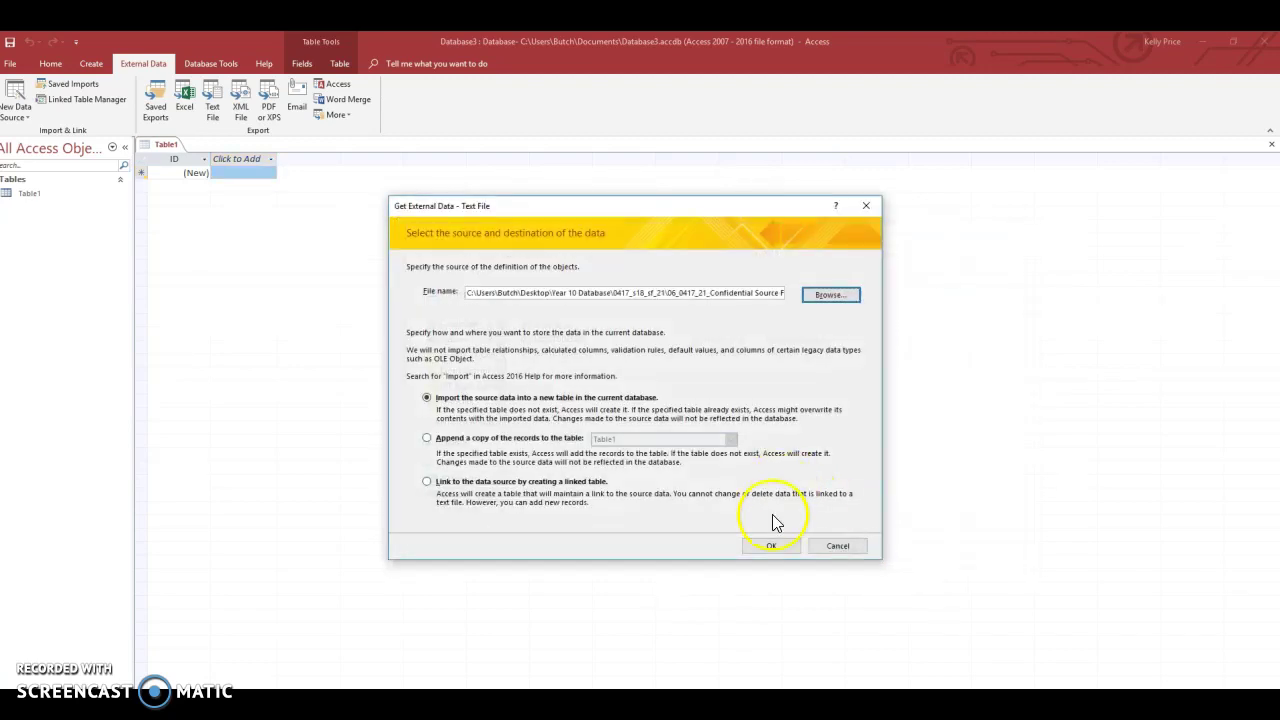
left_click(771, 548)
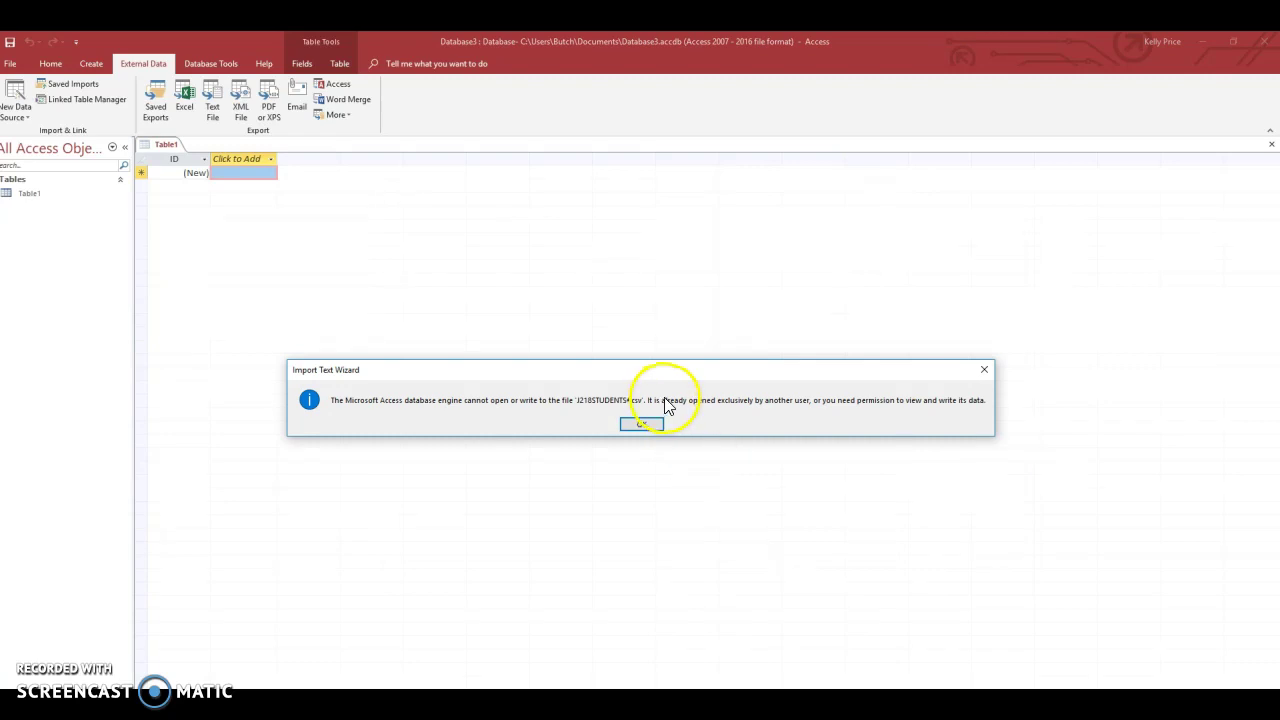
left_click(641, 424)
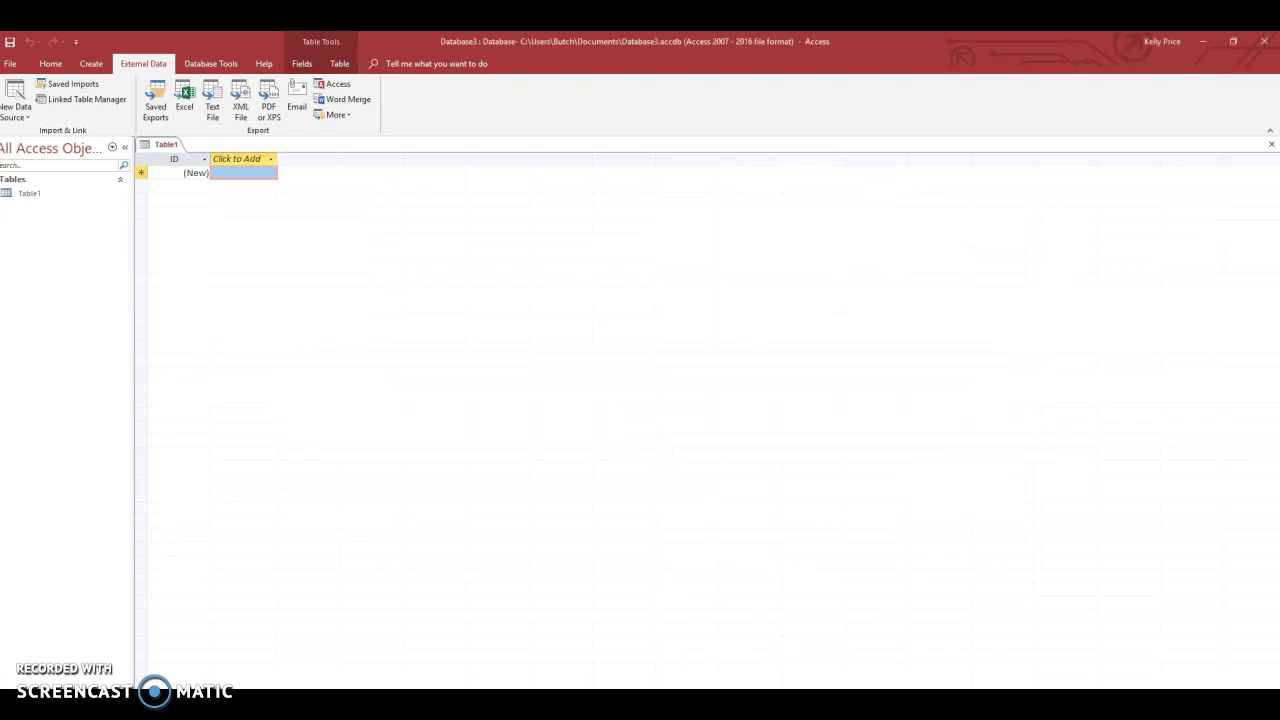
Switch to Excel and close the J218STUDENTS workbook
mouse_move(765, 715)
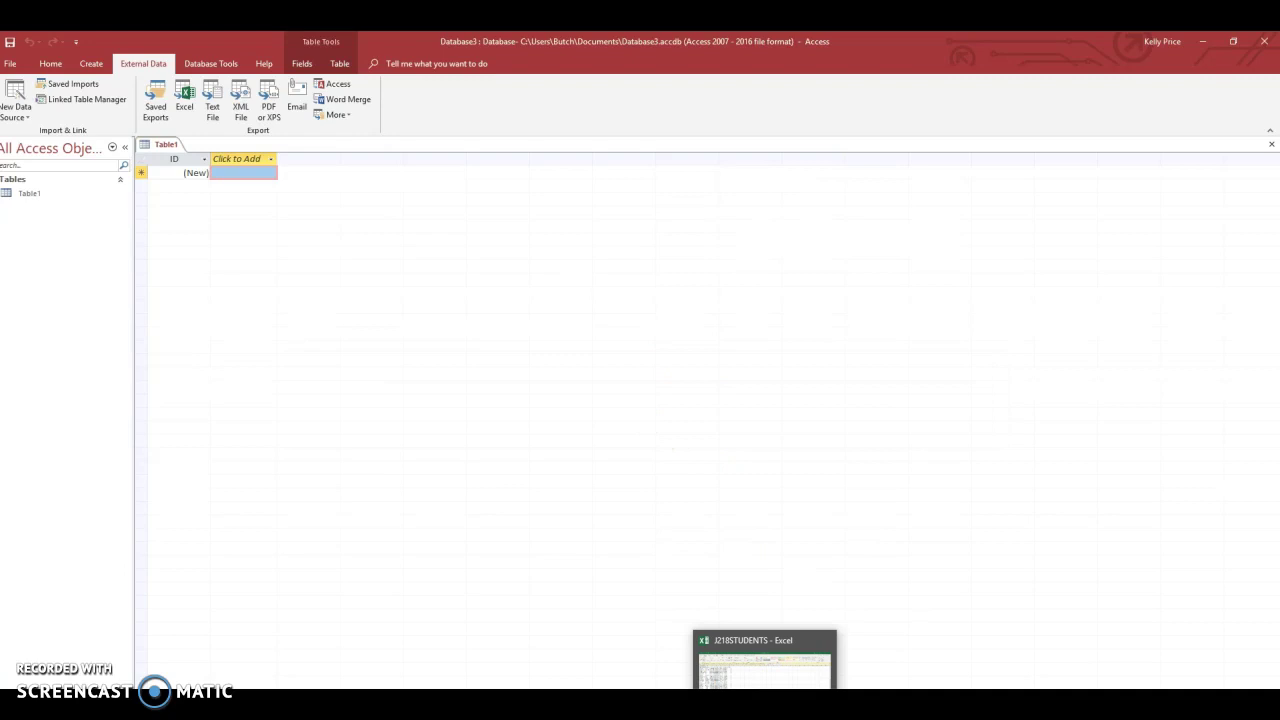
left_click(764, 668)
left_click(1266, 44)
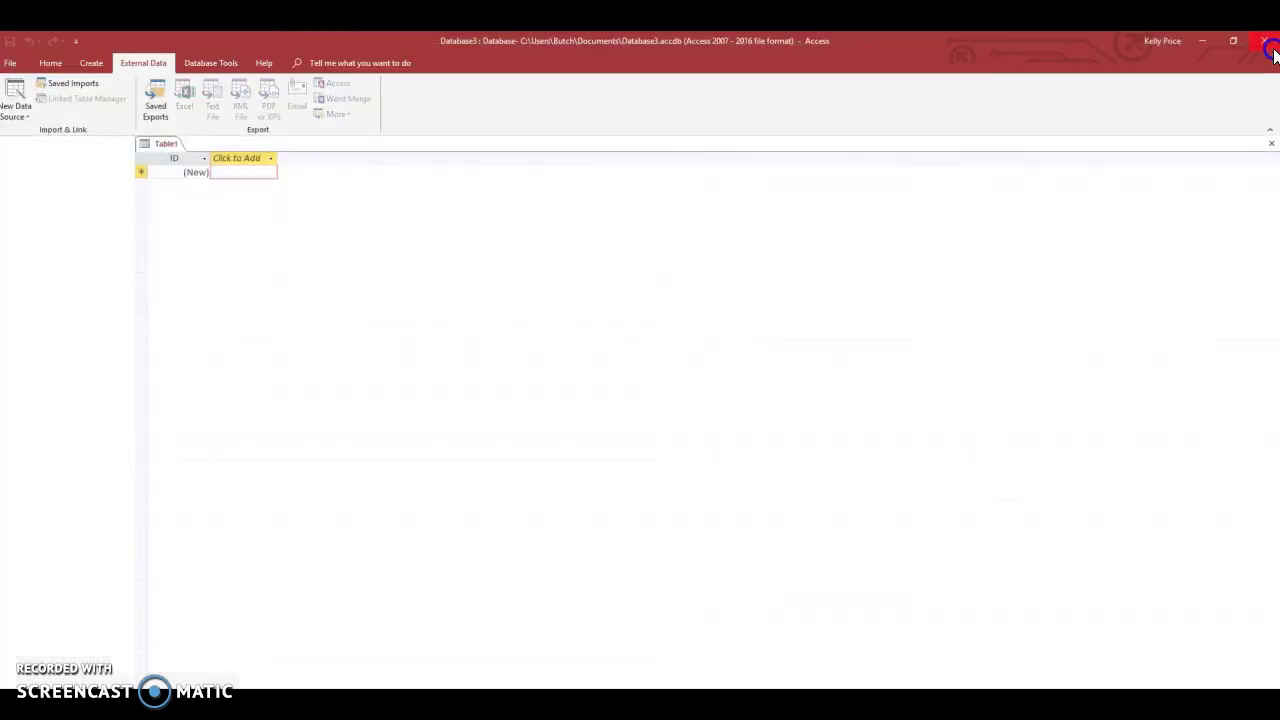
Close the Database3 database, restart Access, and create a new blank database
left_click(1266, 44)
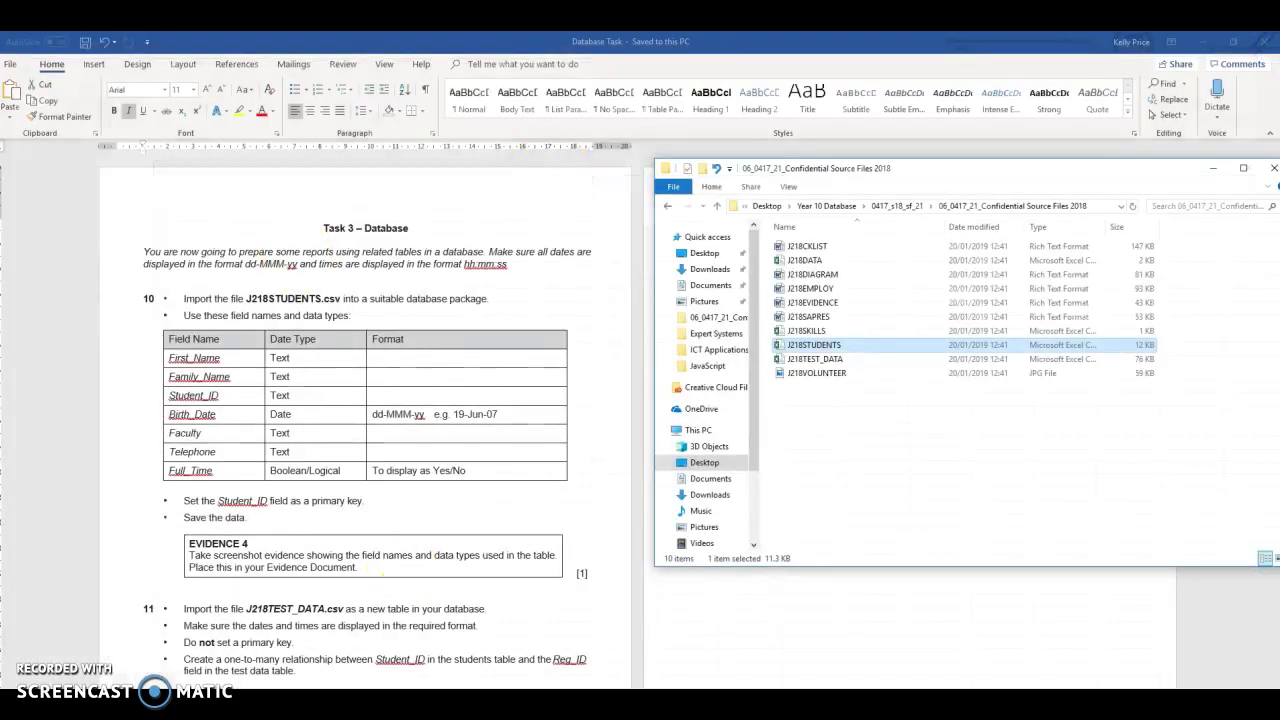
left_click(371, 714)
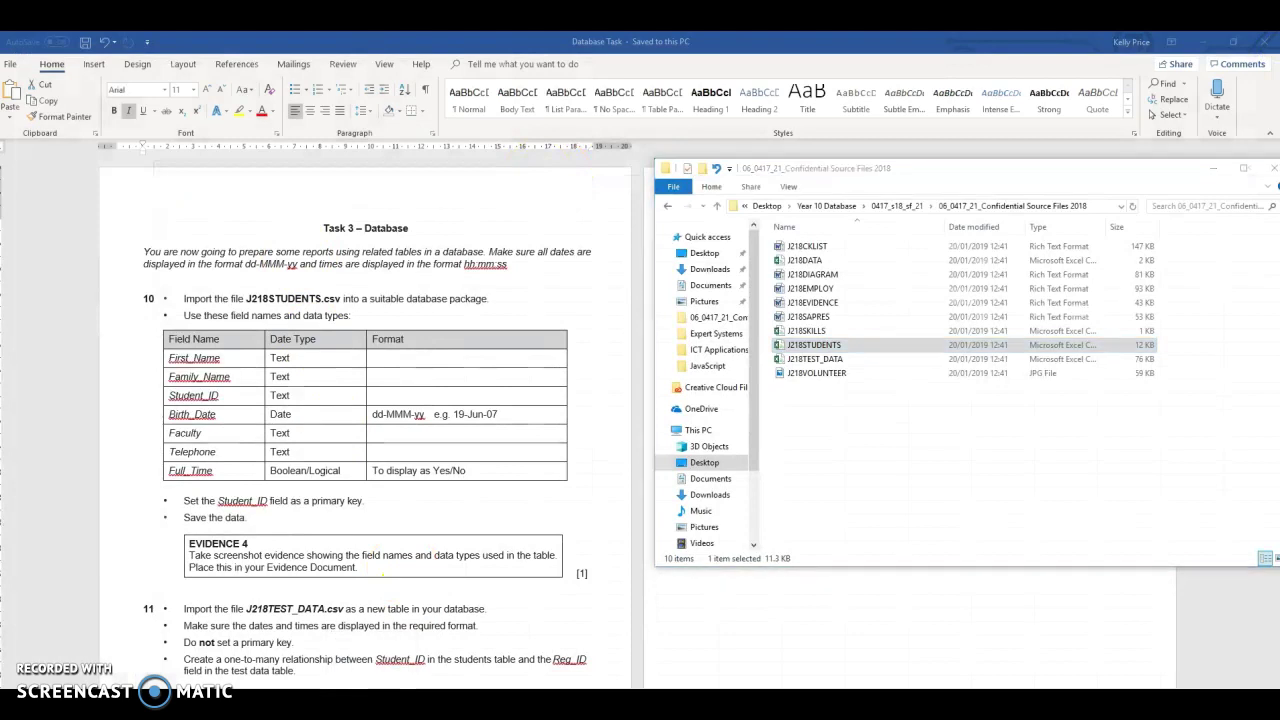
key("super")
left_click(85, 392)
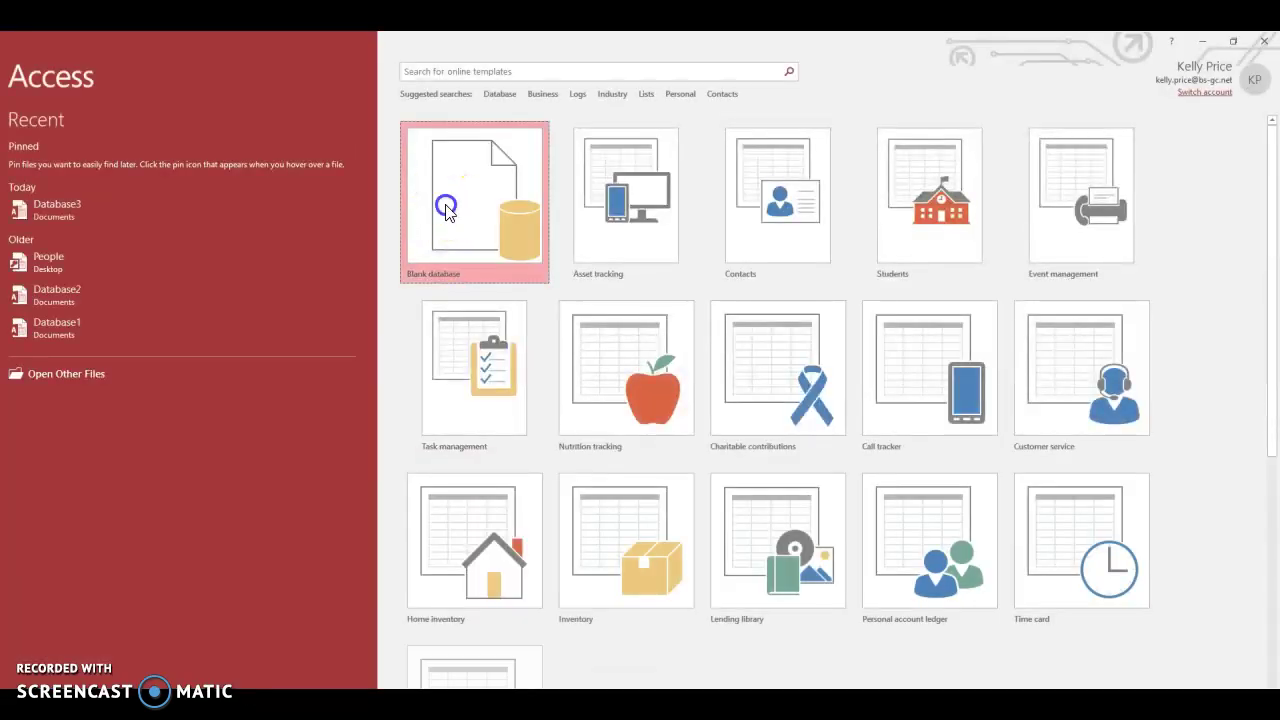
double_click(446, 207)
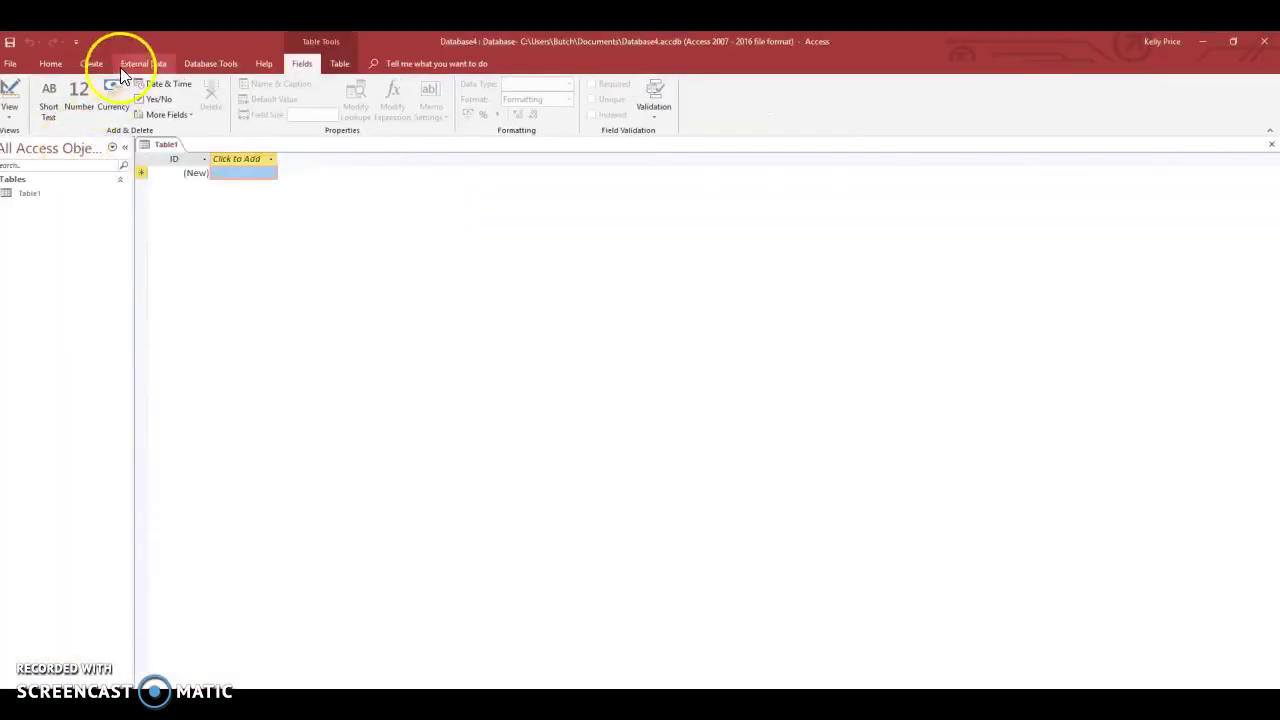
Start importing the J218STUDENTS text file from the 06_0417_21_Confidential Source Files 2018 folder into a new table in the current database
left_click(143, 63)
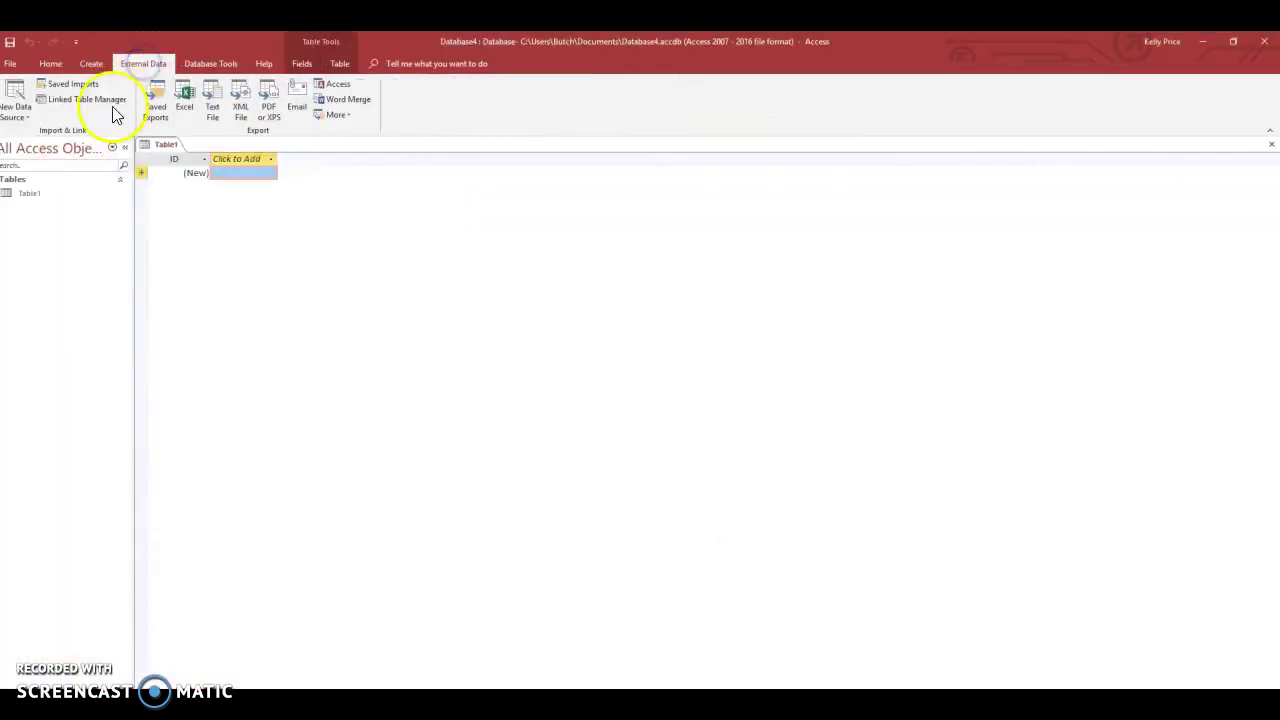
left_click(15, 100)
mouse_move(52, 157)
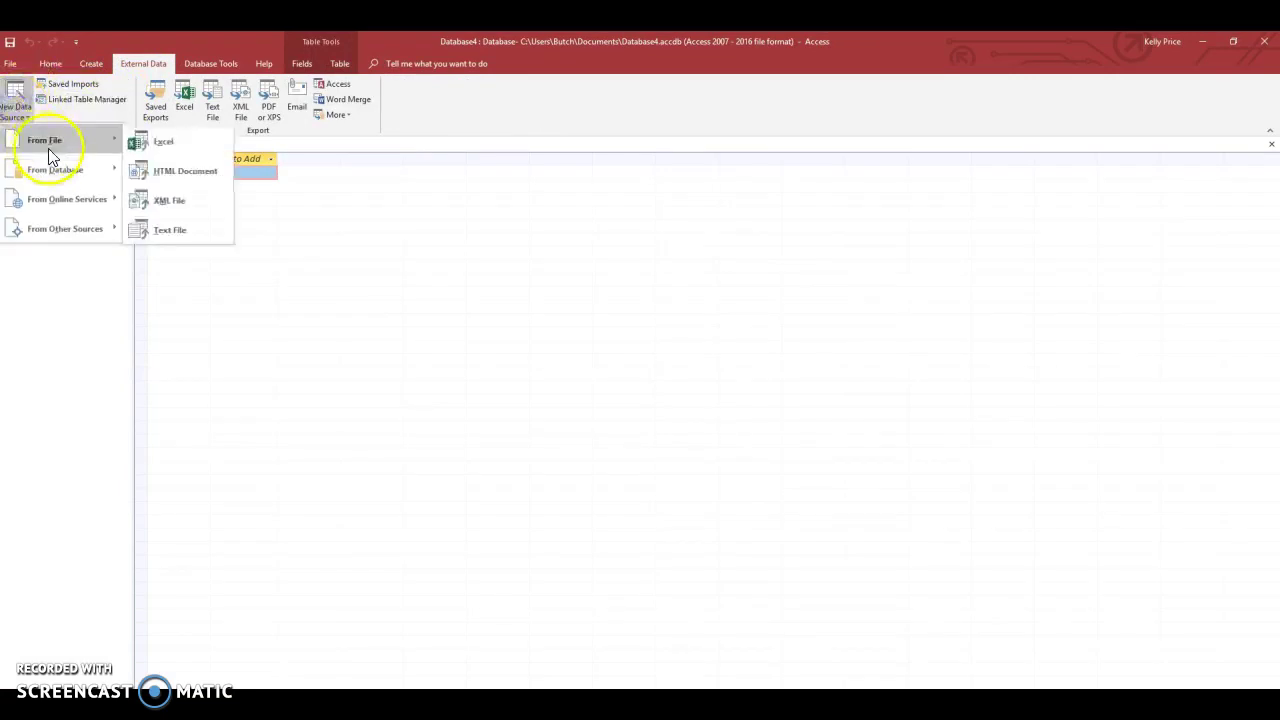
left_click(177, 230)
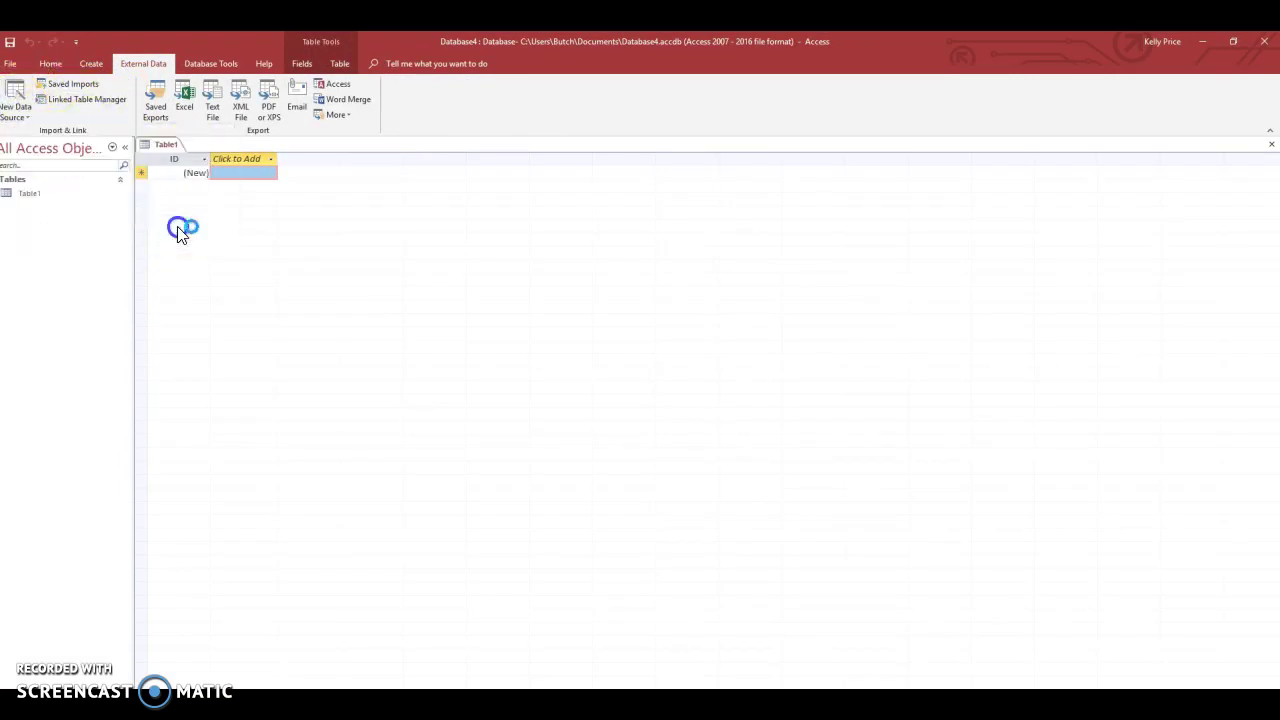
left_click(827, 295)
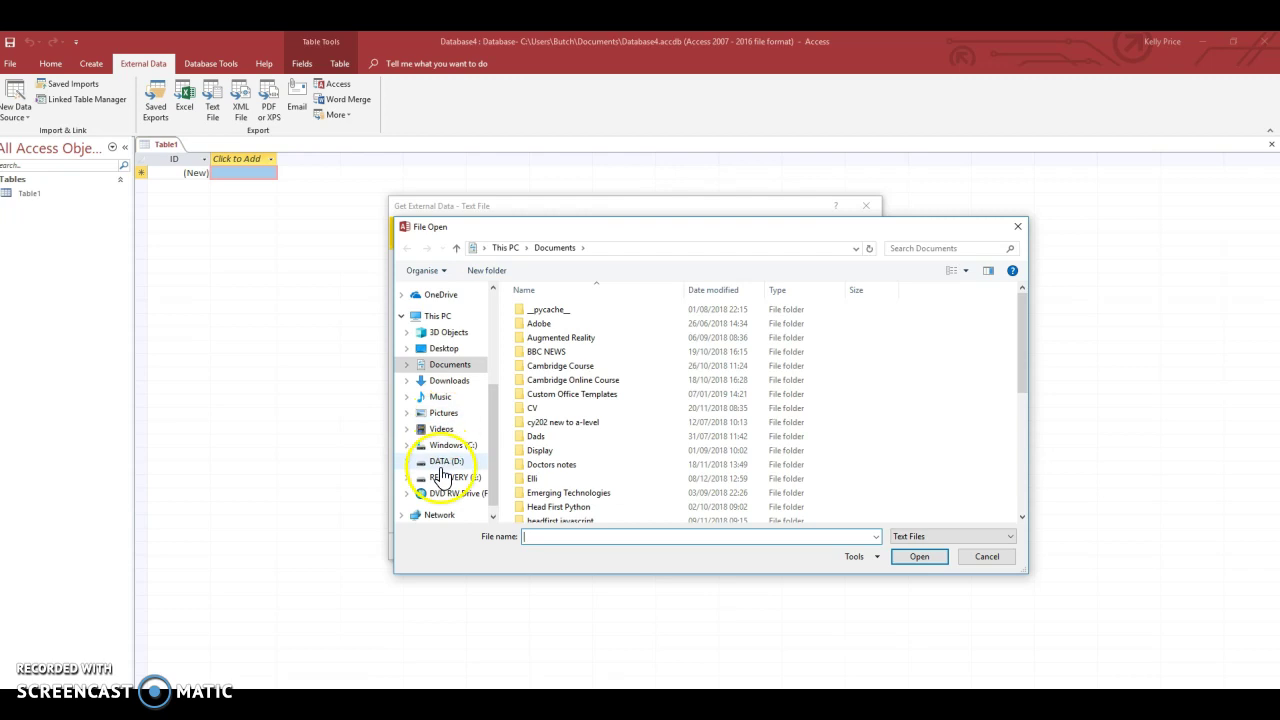
left_click(445, 348)
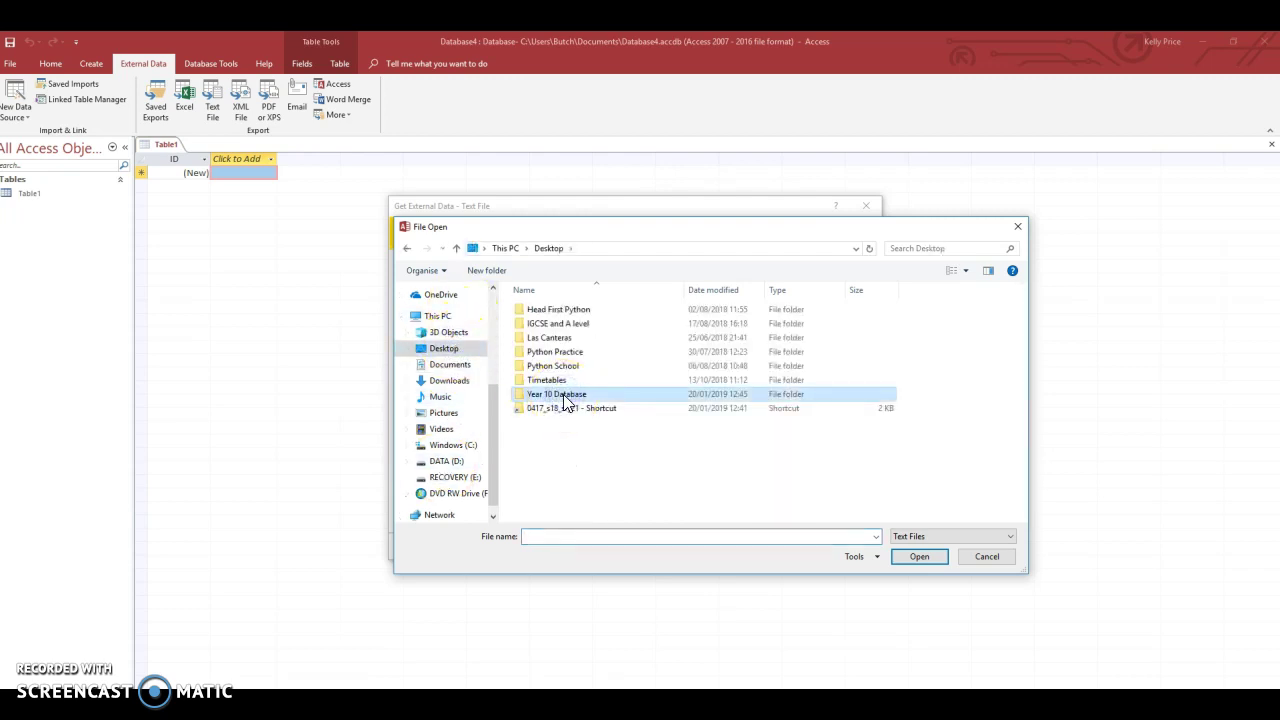
double_click(565, 400)
double_click(560, 309)
left_click(557, 310)
double_click(557, 310)
left_click(556, 338)
left_click(920, 557)
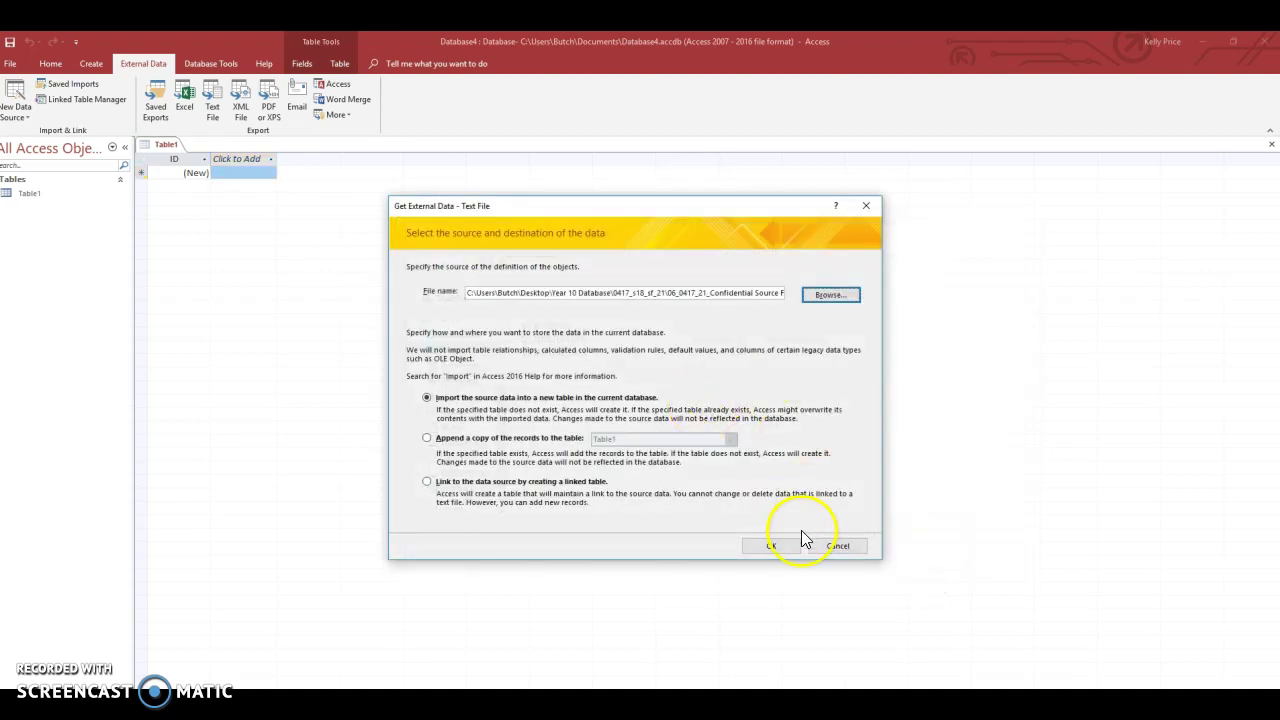
left_click(774, 548)
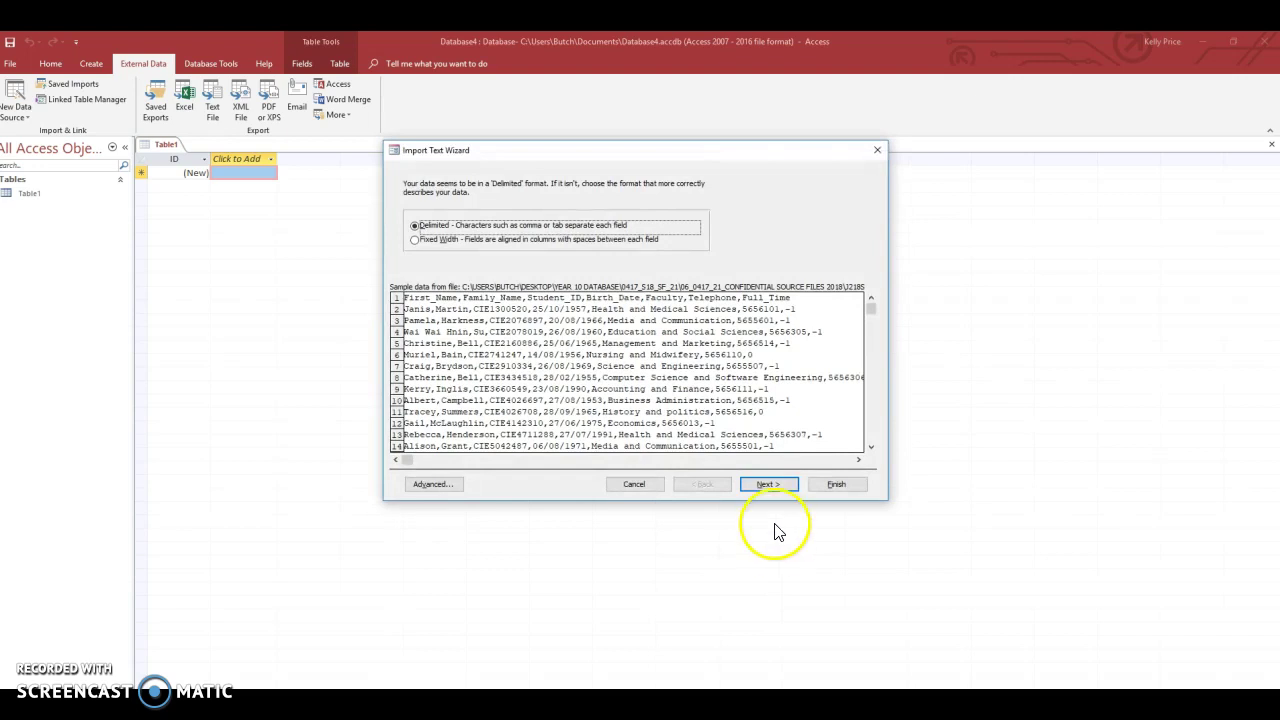
Keep the import comma-delimited with the first row as field names, and open the advanced import specification
left_click(766, 484)
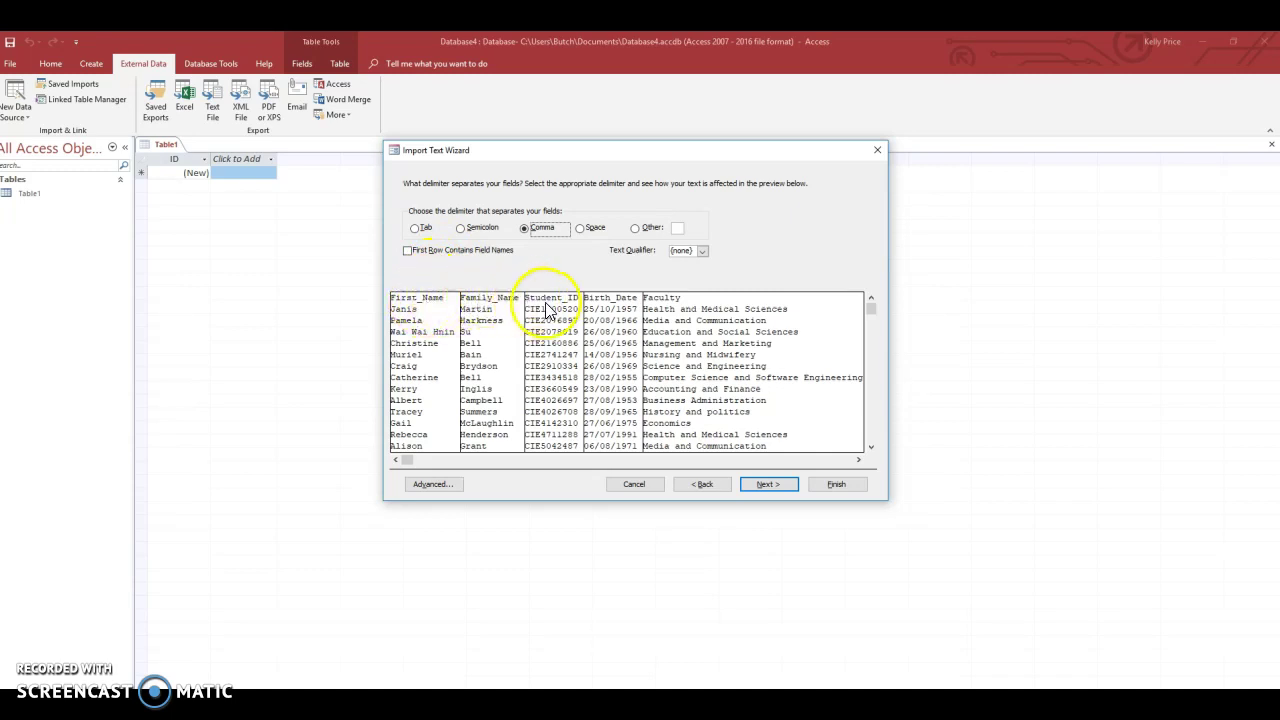
left_click(419, 251)
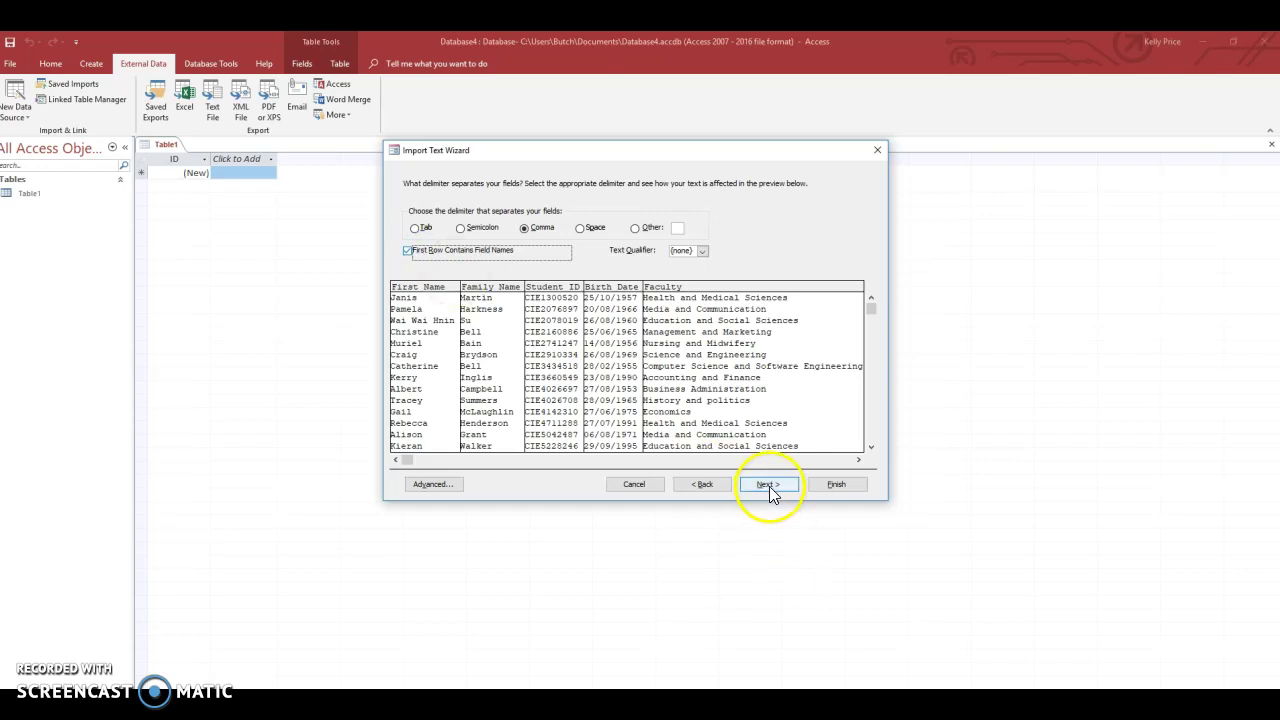
left_click(766, 484)
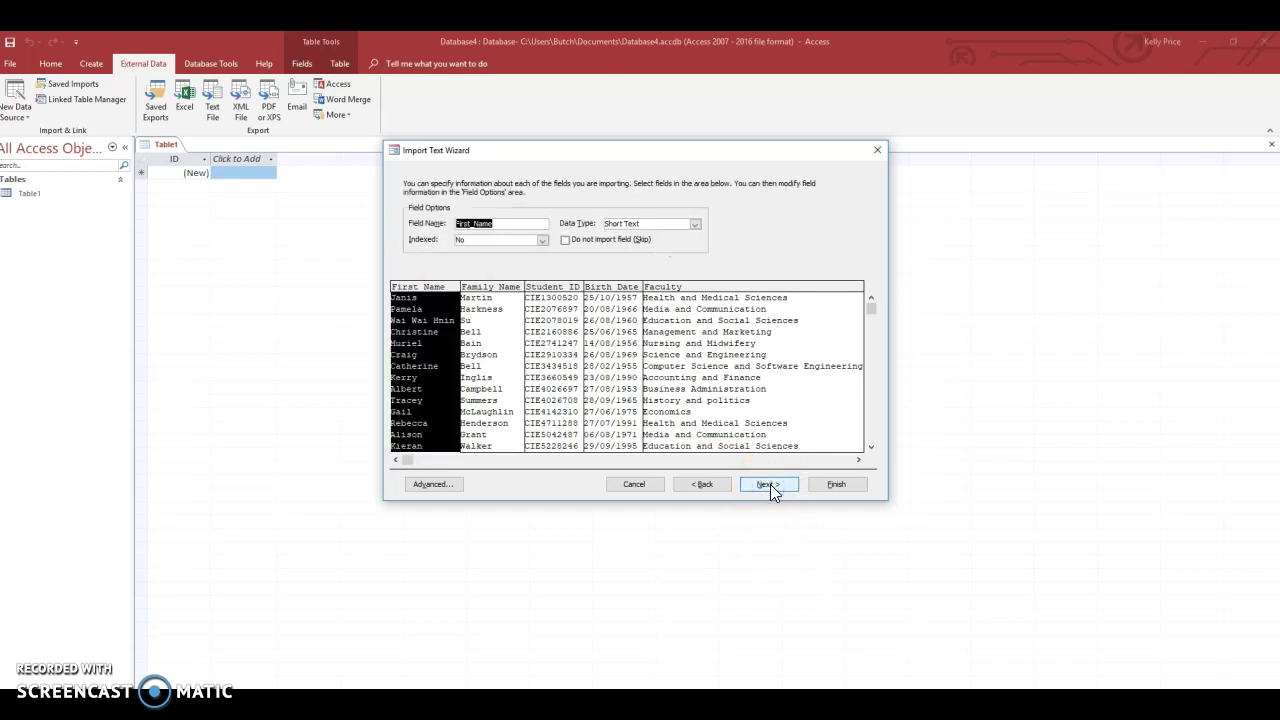
left_click(424, 484)
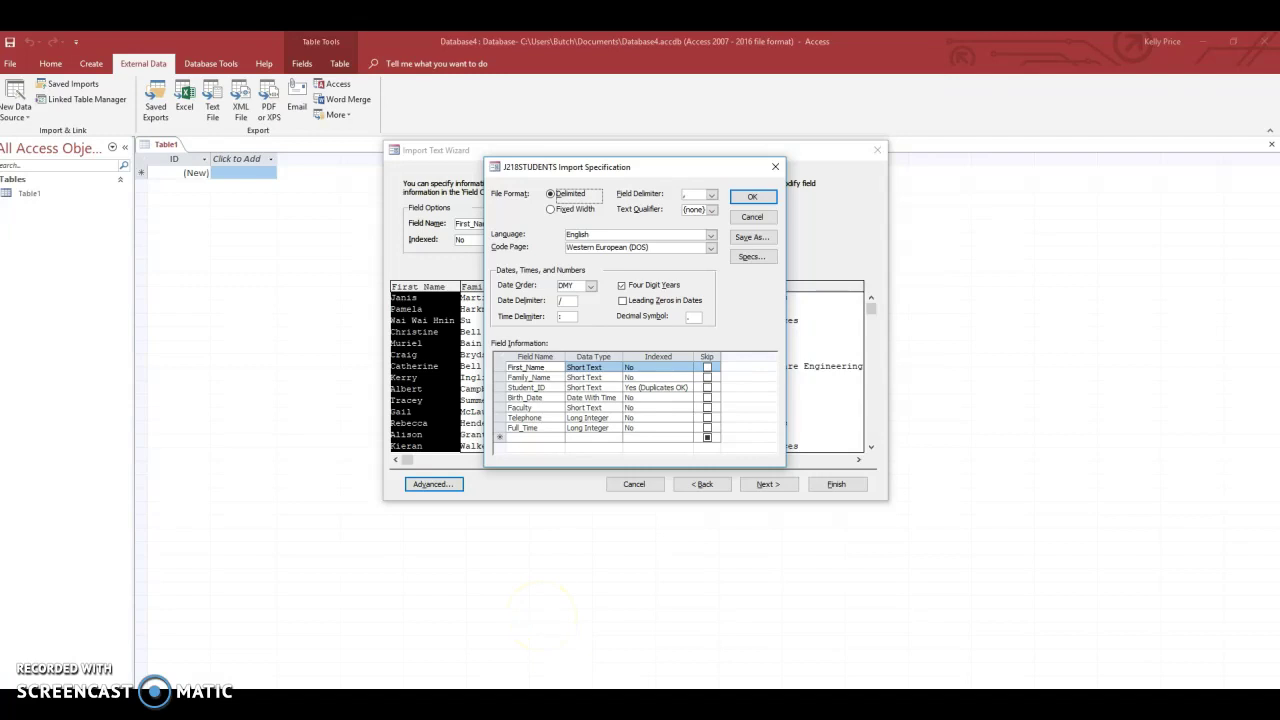
Switch to the 0417_s18_qp_21-converted document in Word, look through its database tasks, and close it
mouse_move(665, 705)
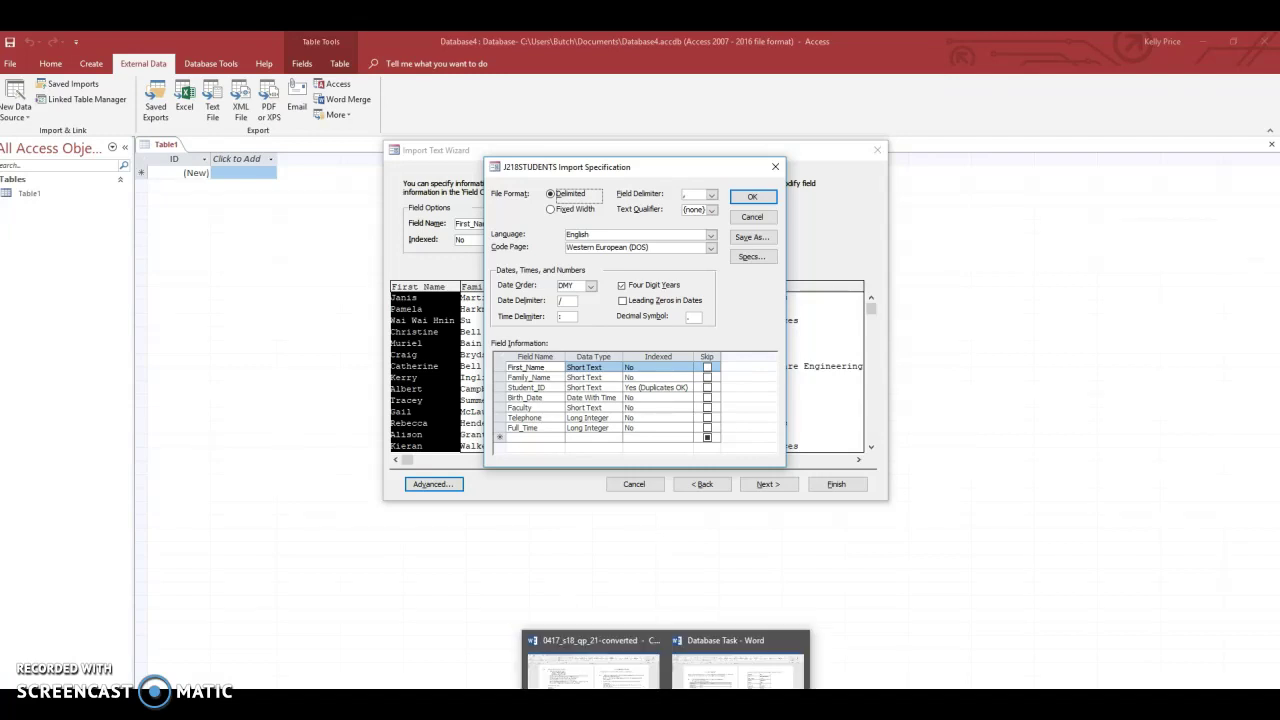
left_click(598, 672)
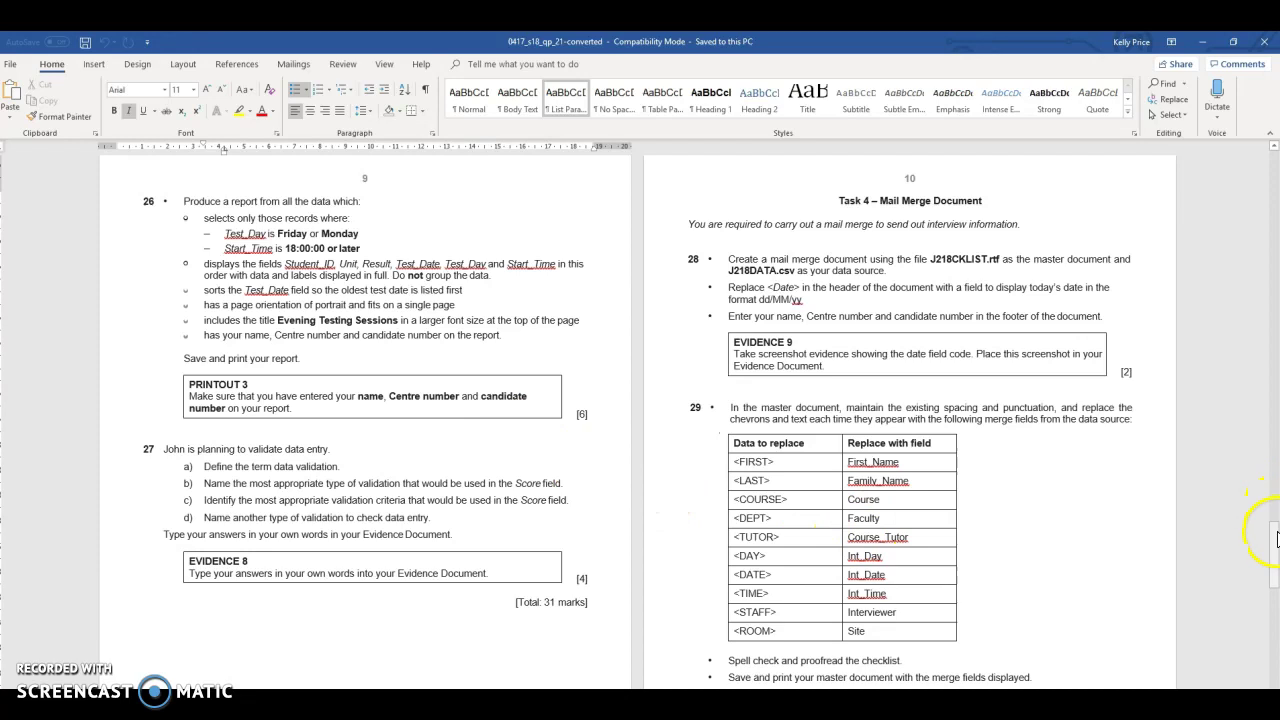
left_click_drag(1277, 545, 1266, 400)
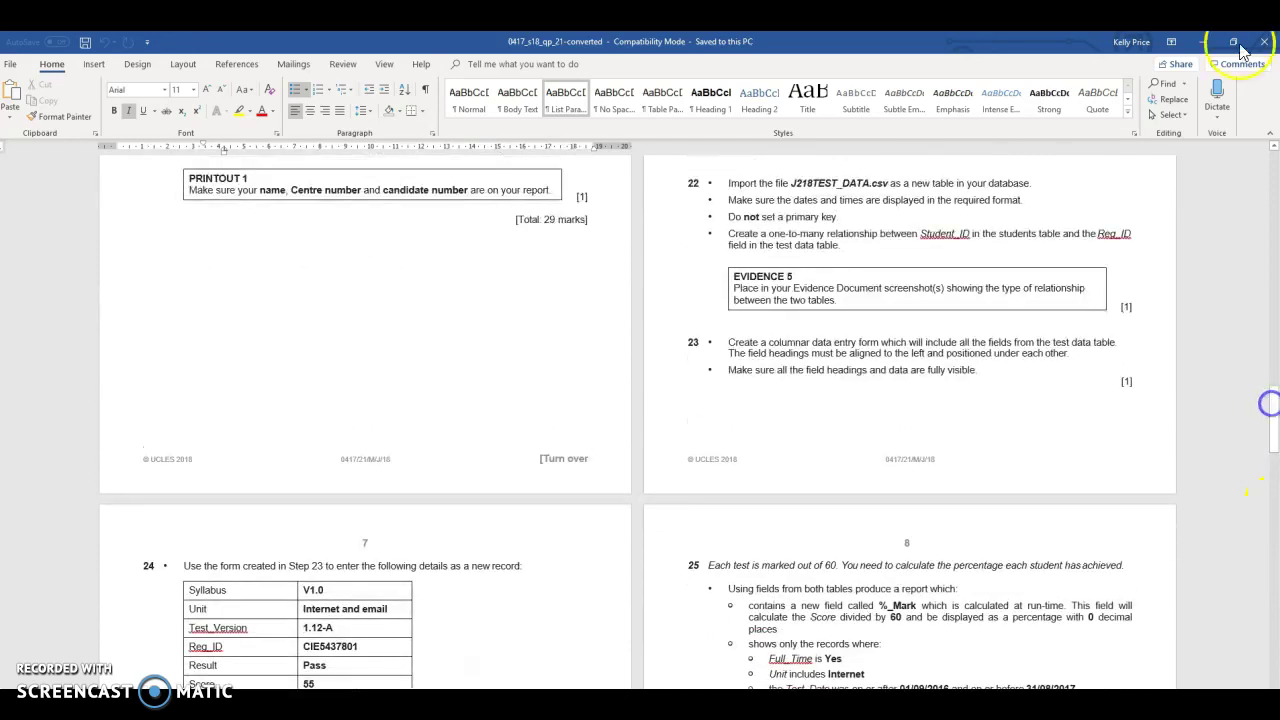
left_click(1262, 44)
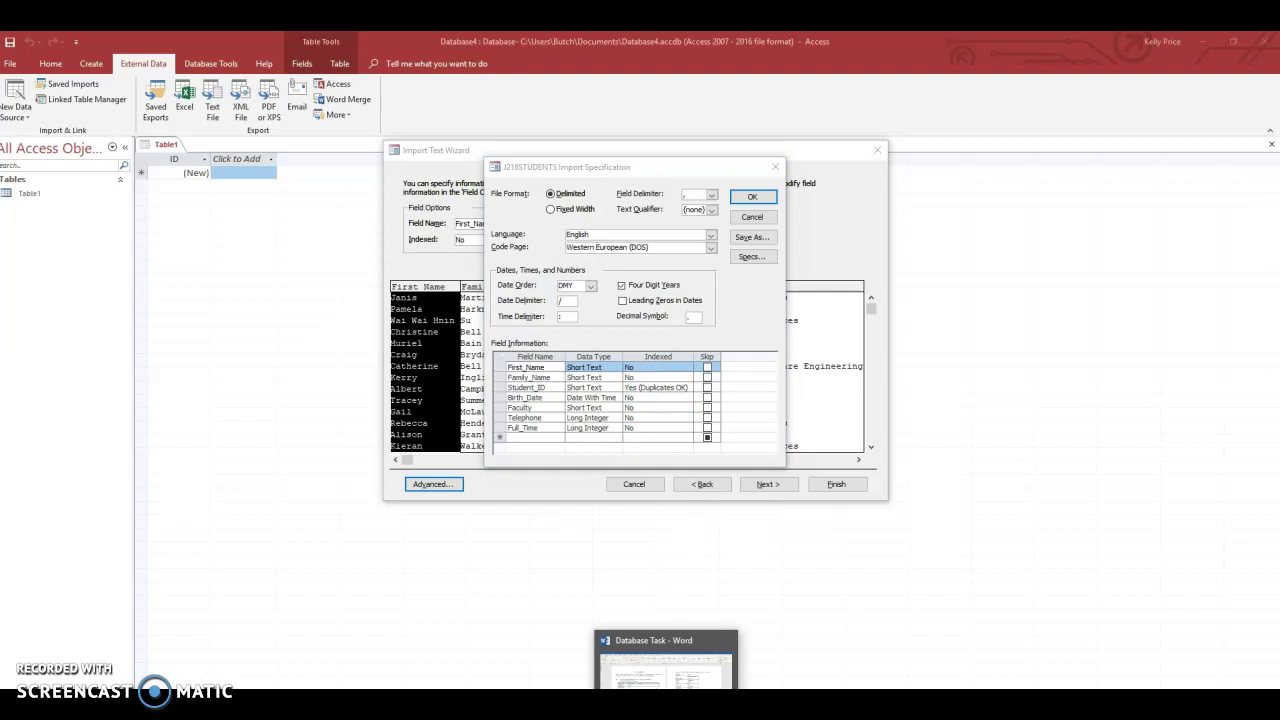
Check the required field data types and formats in the Database Task document in Word, and return to Access
left_click(637, 655)
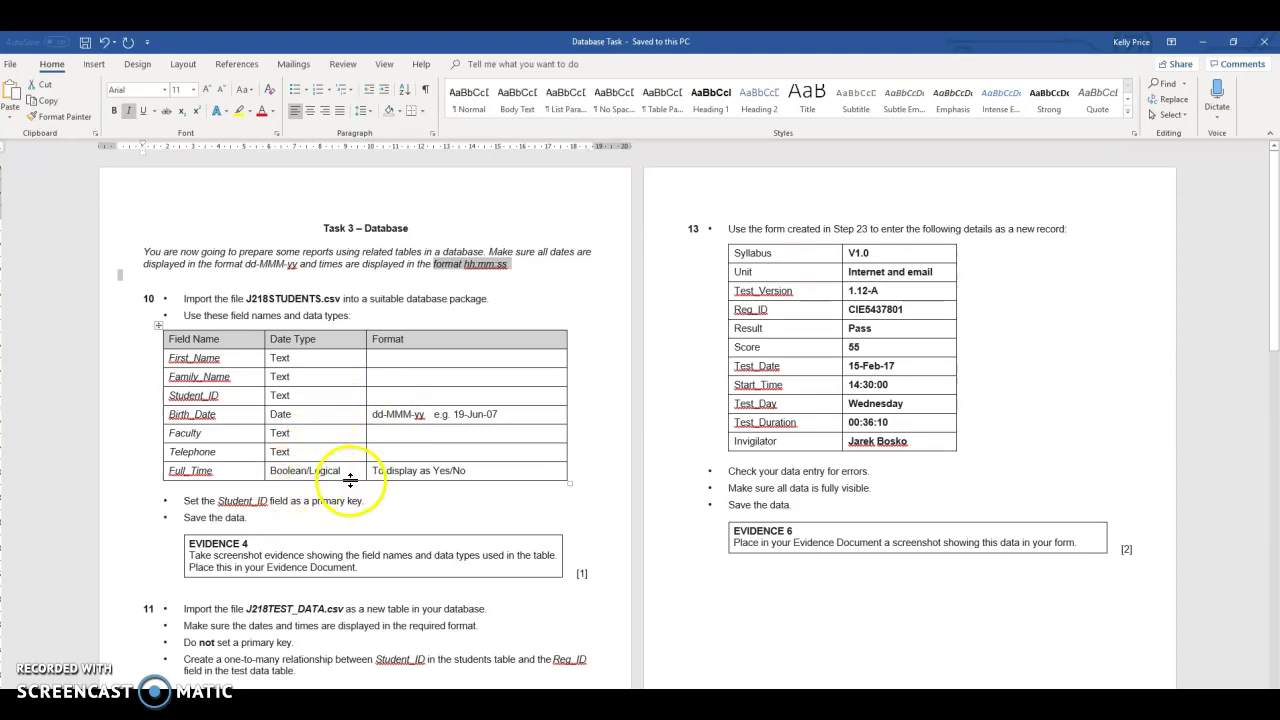
mouse_move(666, 712)
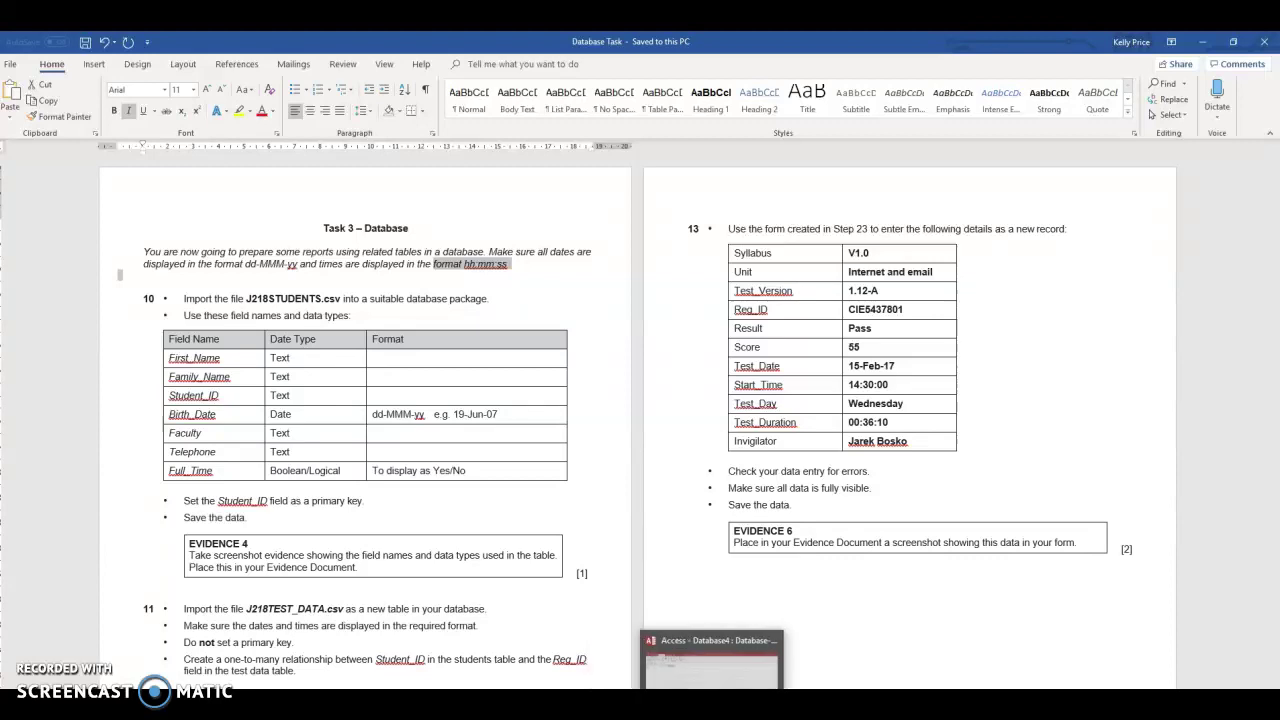
left_click(714, 698)
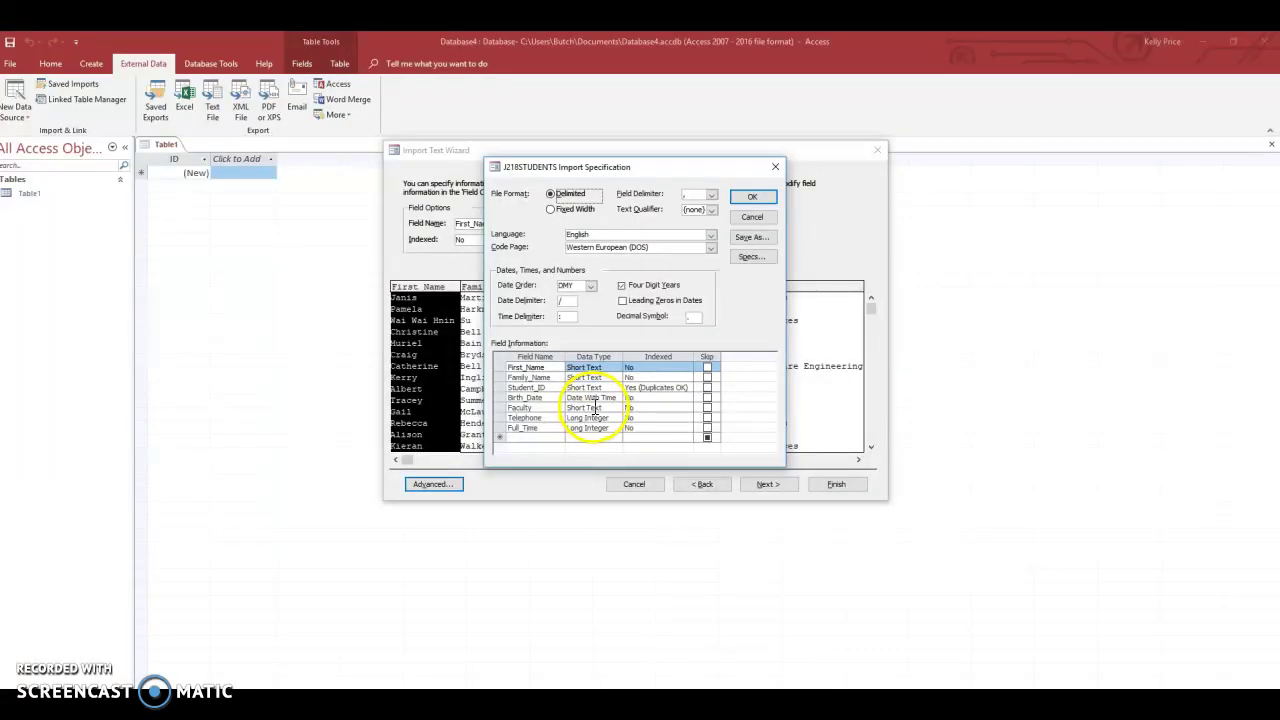
Set the data type of the Telephone field to Short Text and of the Full_Time field to Yes/No
left_click(595, 418)
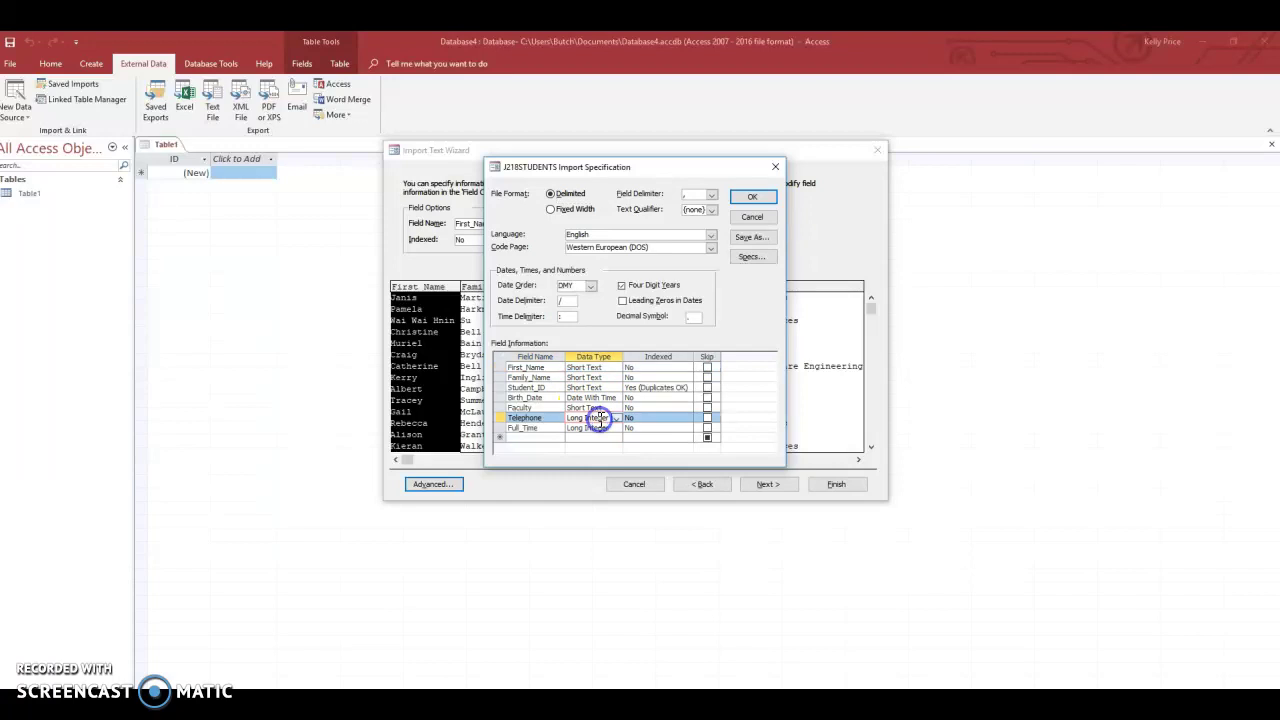
left_click(615, 418)
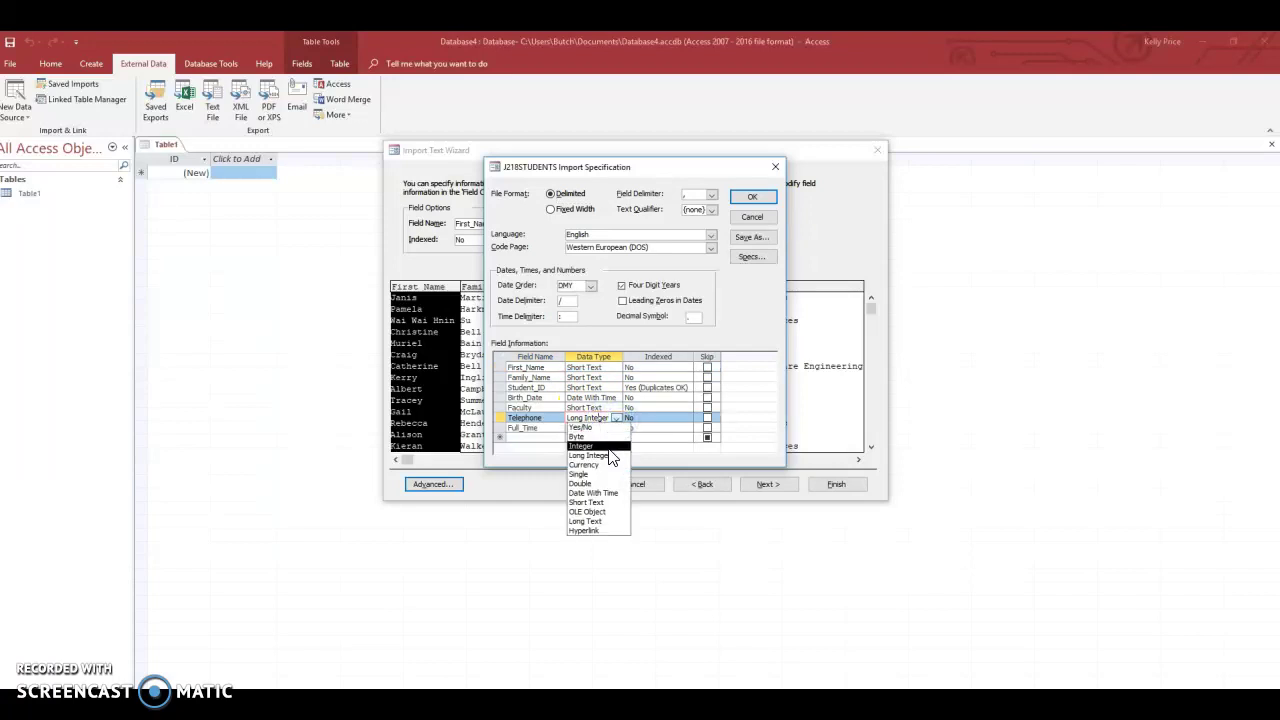
left_click(600, 503)
left_click(602, 428)
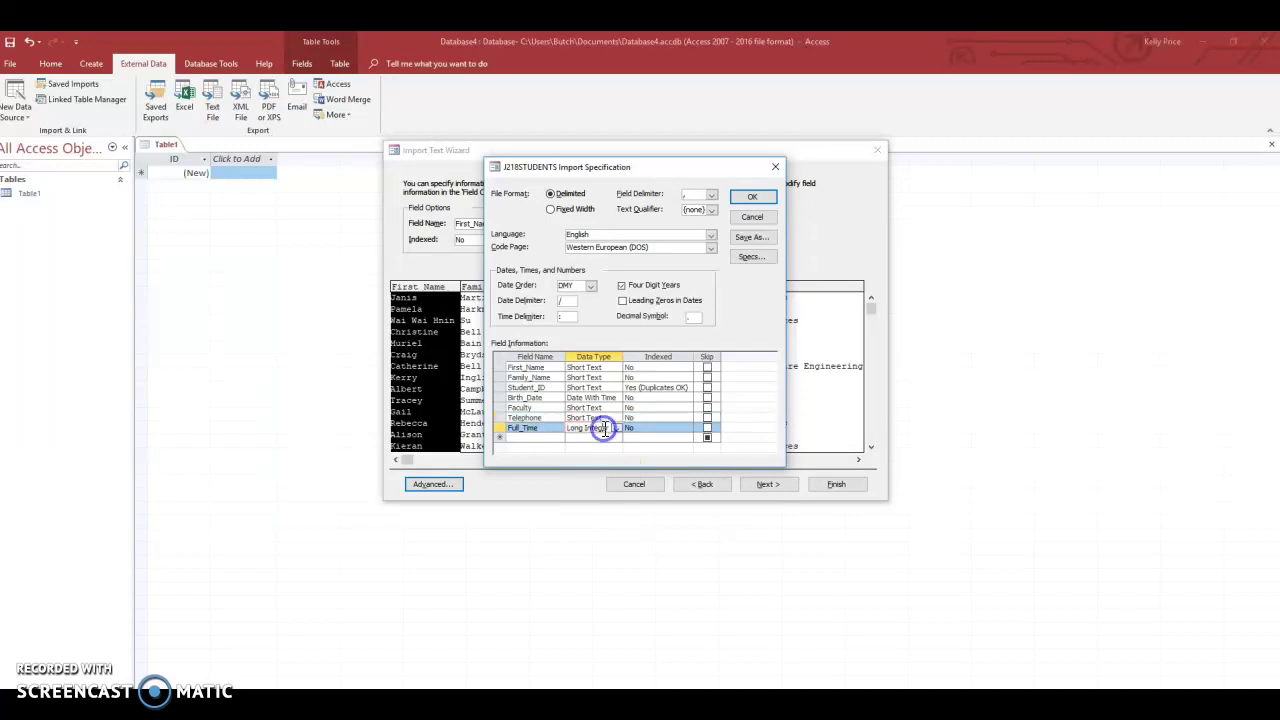
left_click(615, 428)
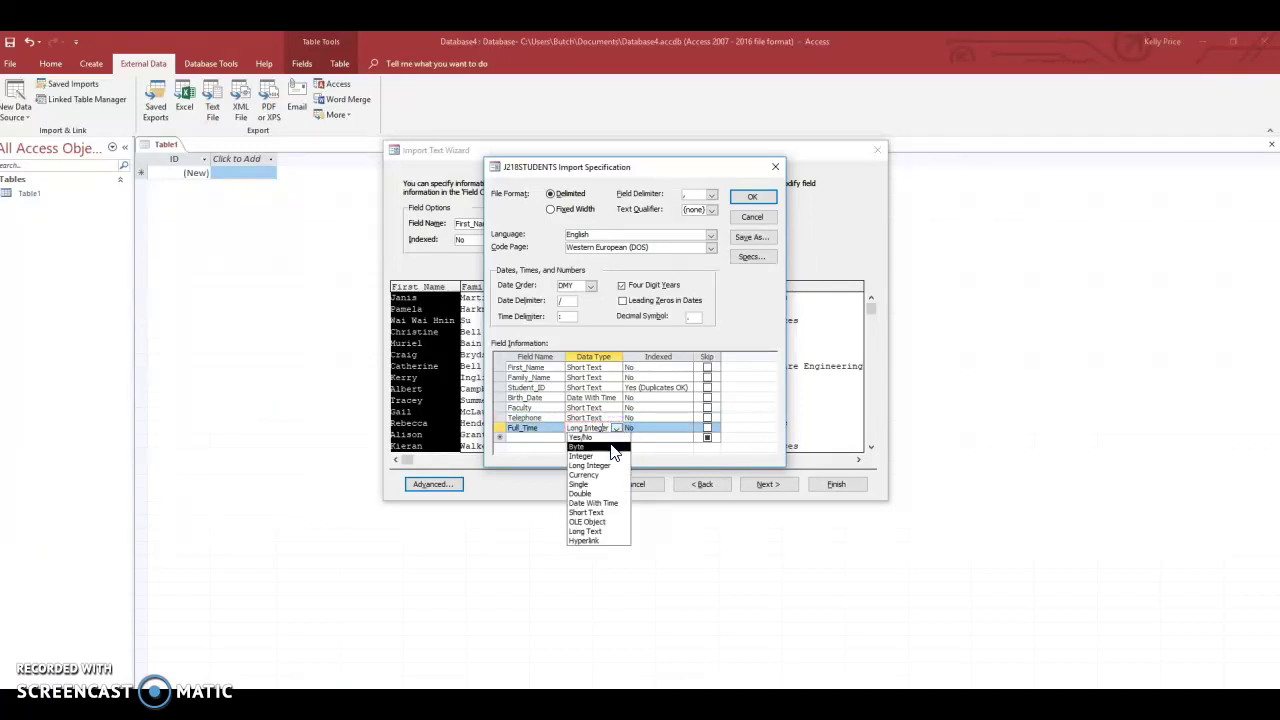
left_click(608, 438)
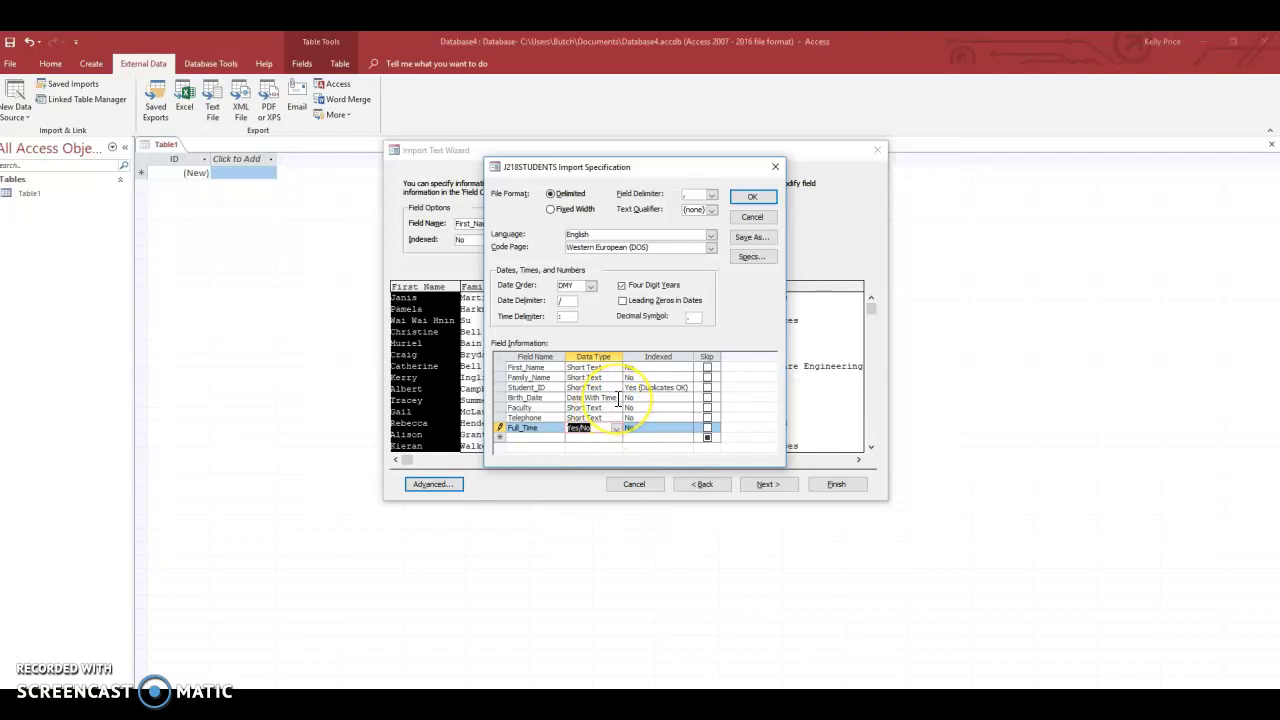
Set the Birth_Date field's data type to Date With Time and accept the import specification
left_click(617, 399)
left_click_drag(617, 400, 604, 476)
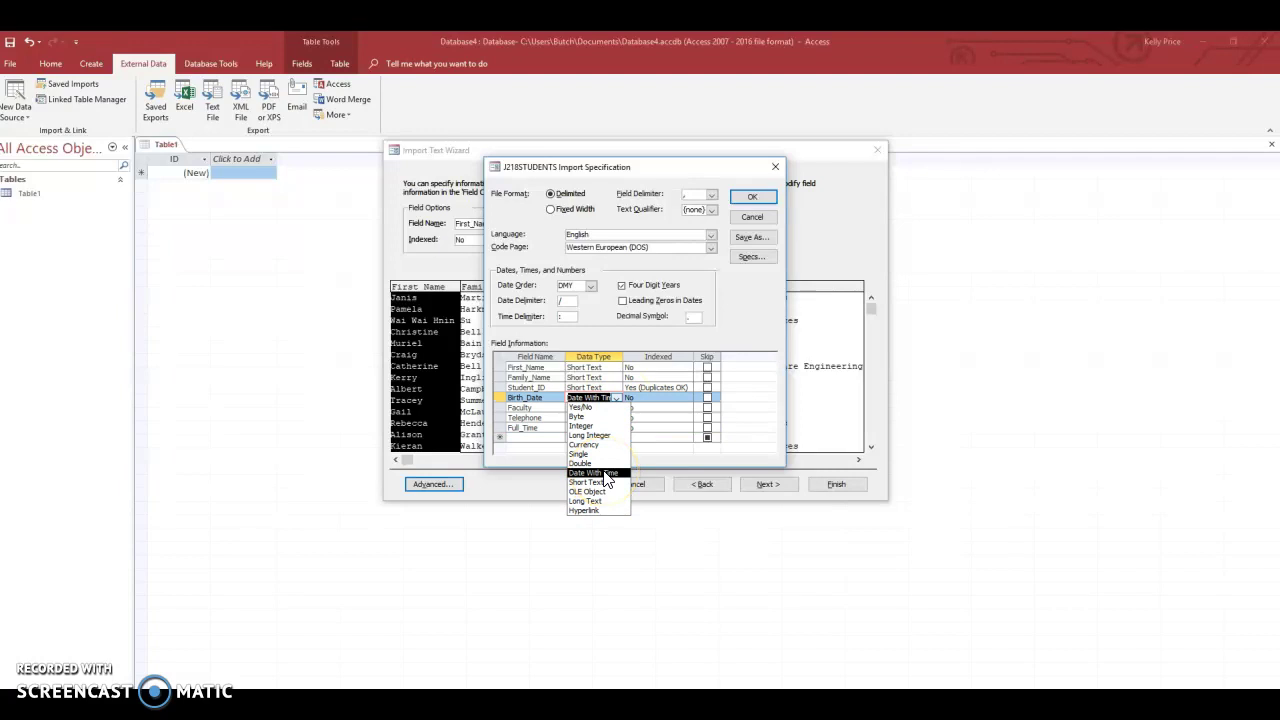
left_click(605, 478)
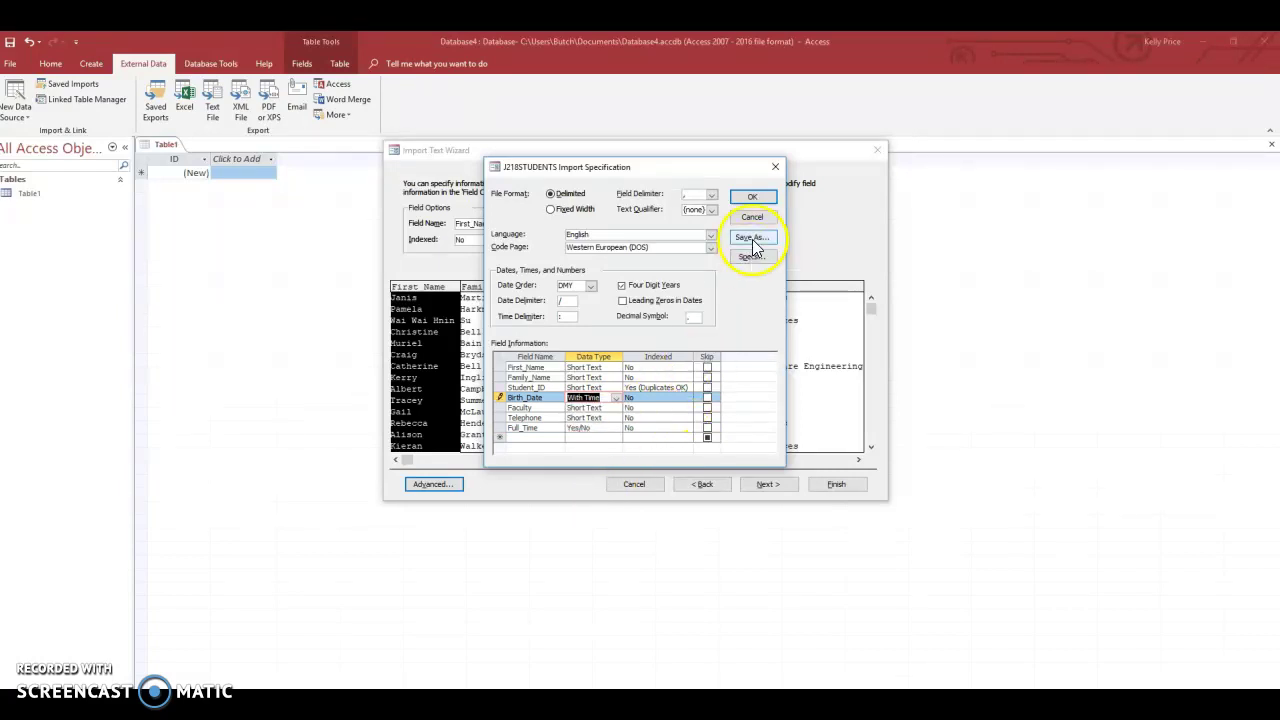
left_click(757, 198)
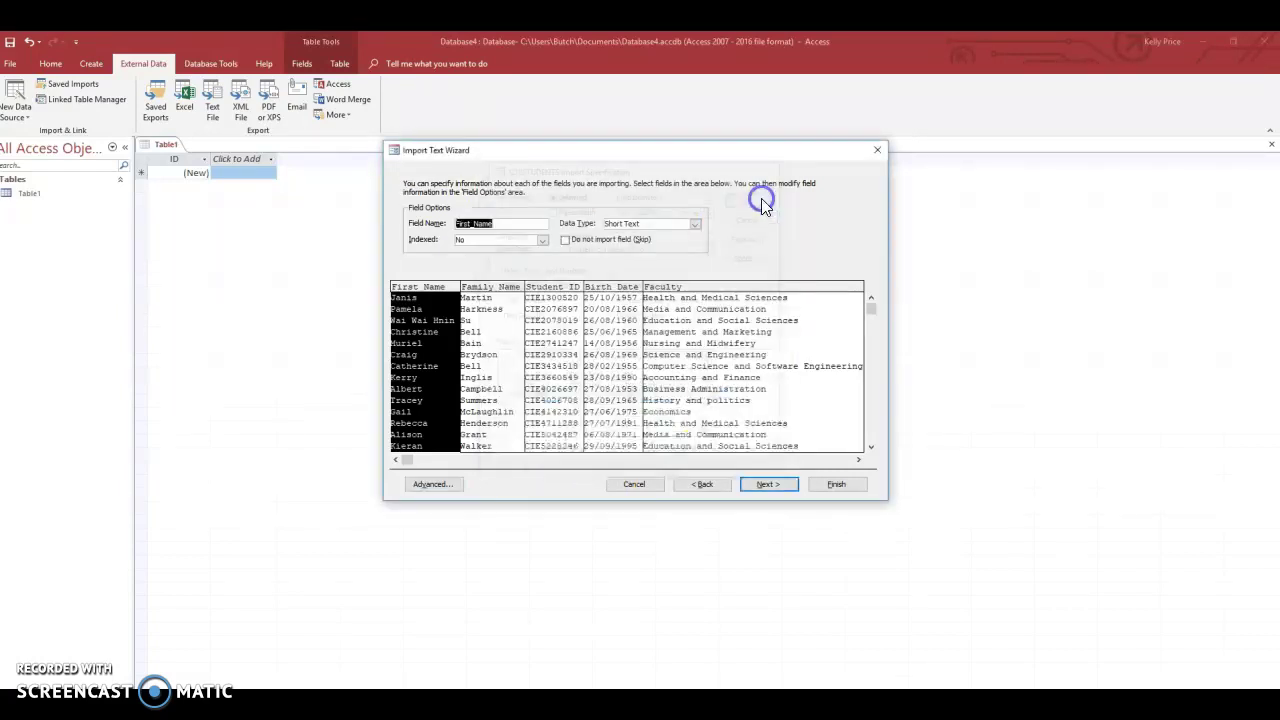
Continue to the import's primary key settings and choose Student_ID as the table's own primary key
left_click(752, 487)
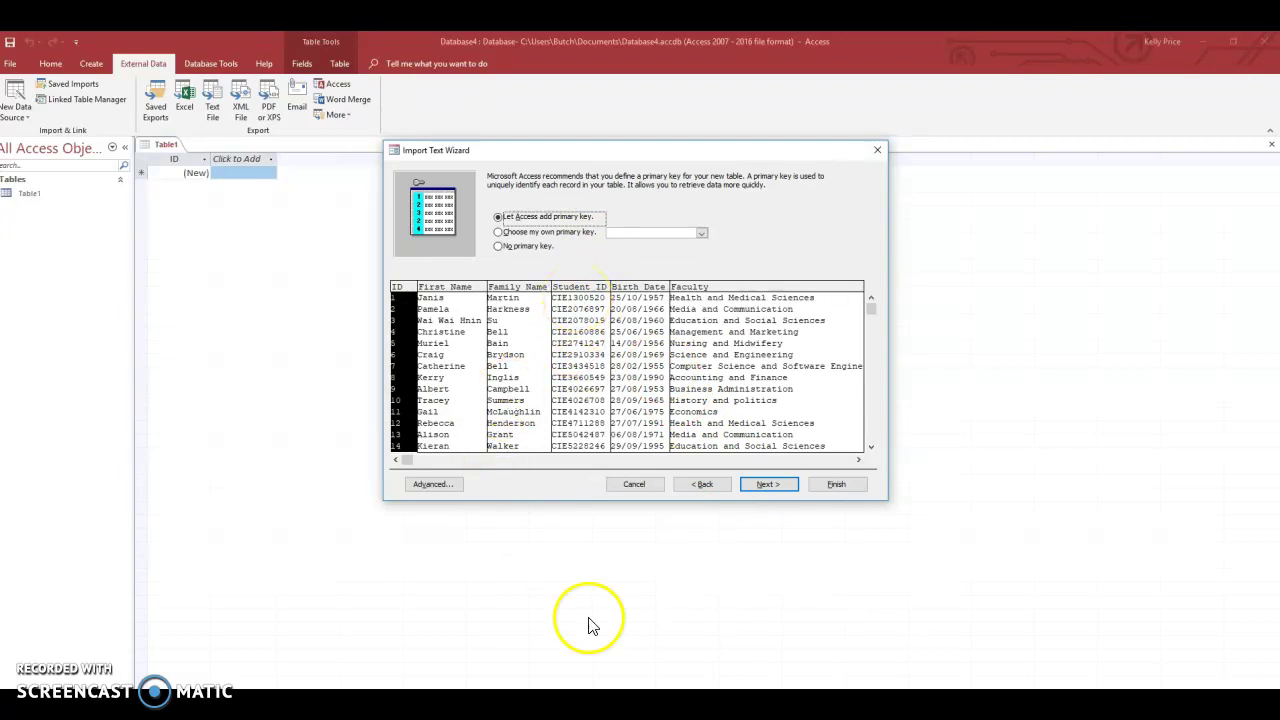
mouse_move(370, 710)
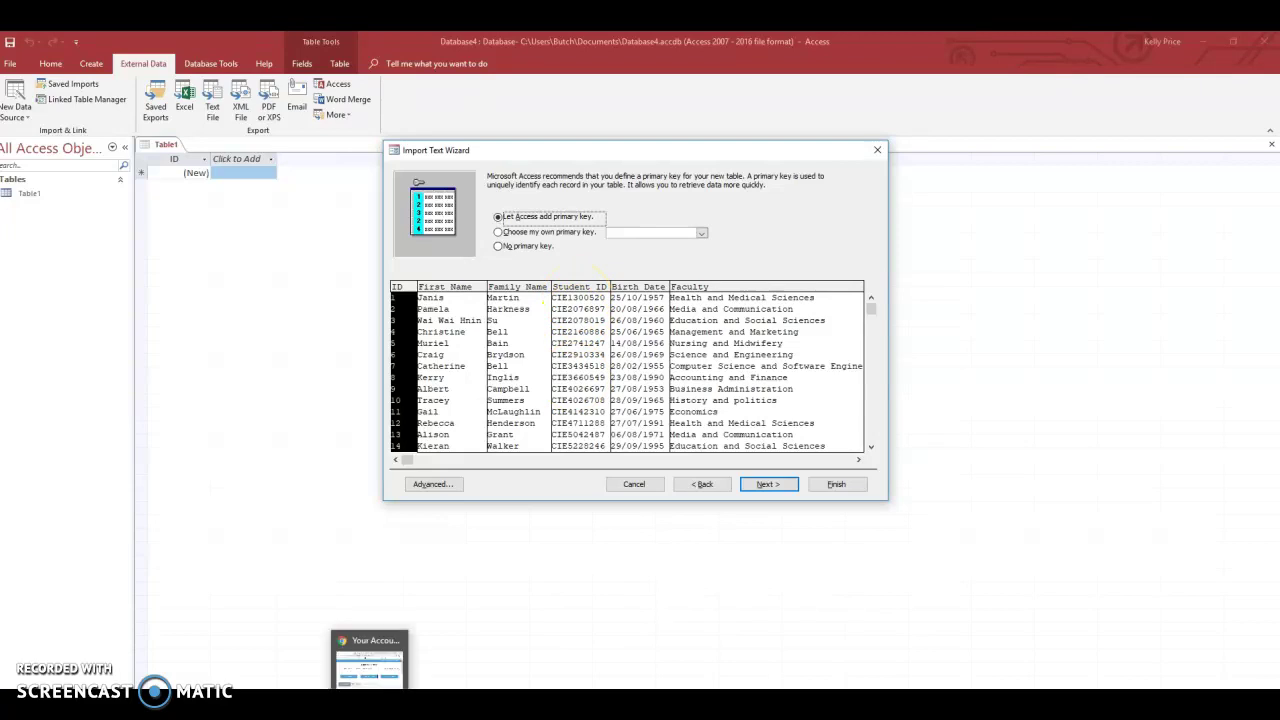
left_click(668, 710)
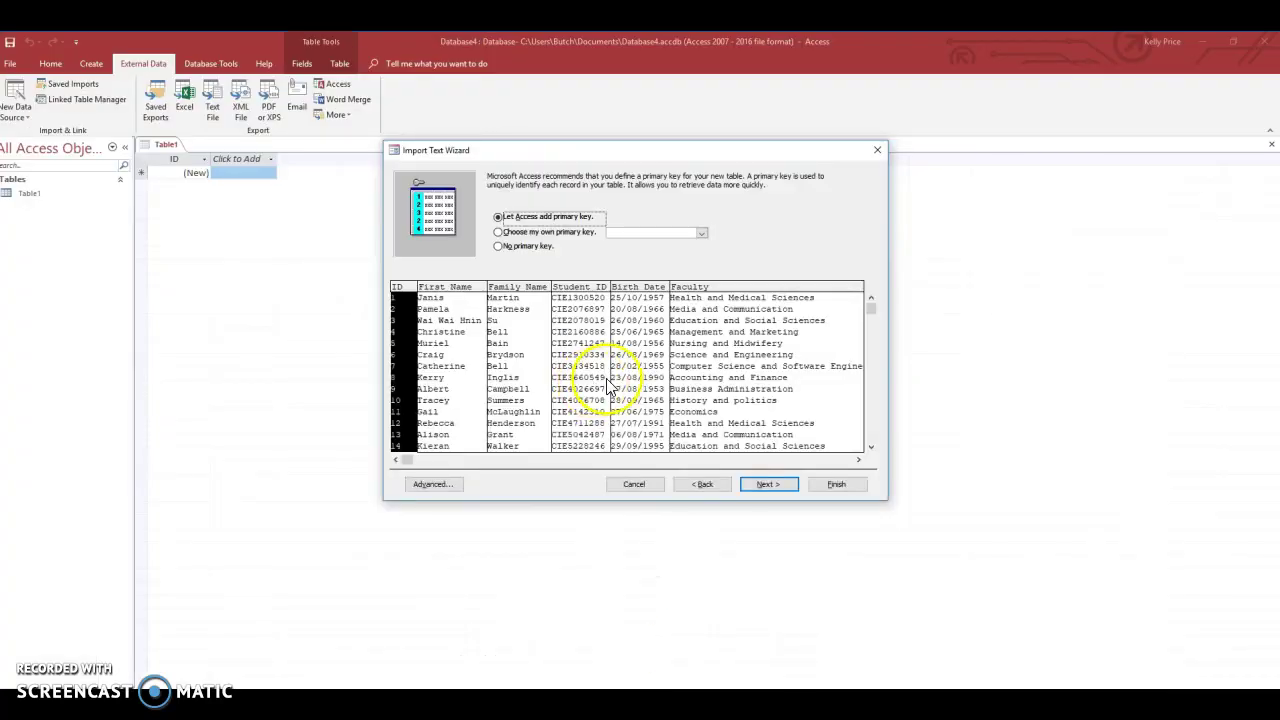
left_click(535, 232)
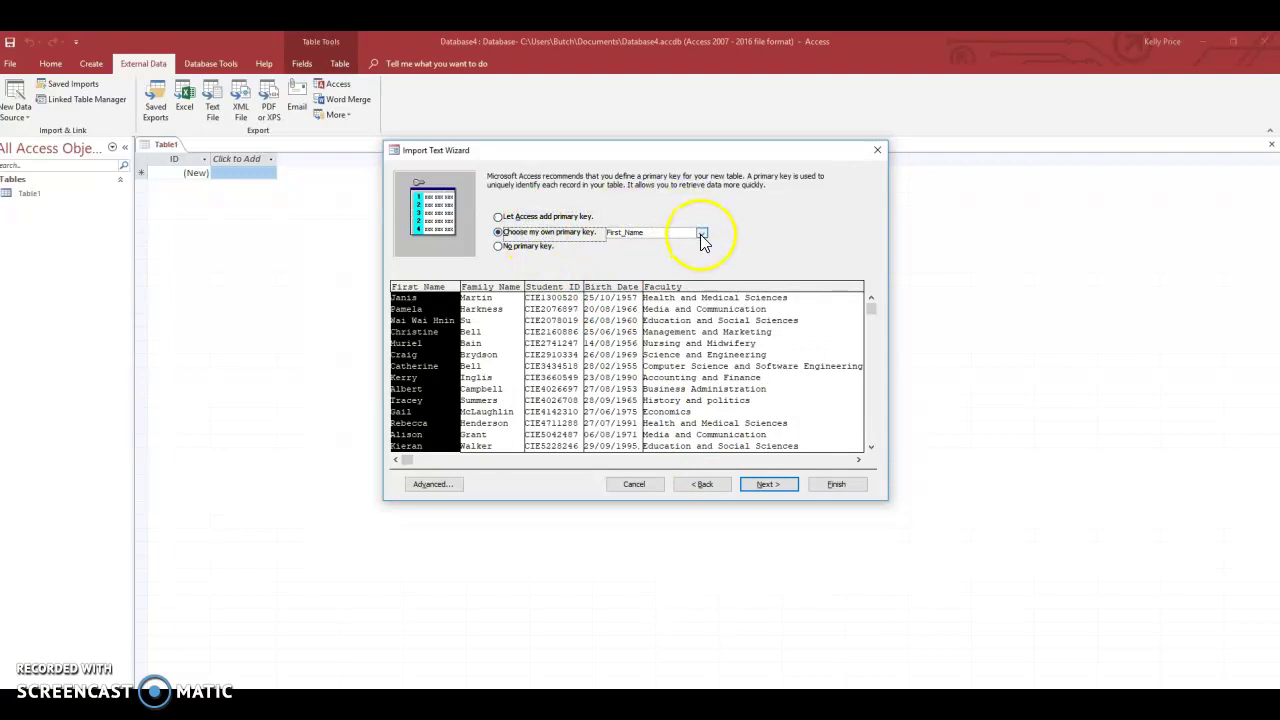
left_click(701, 233)
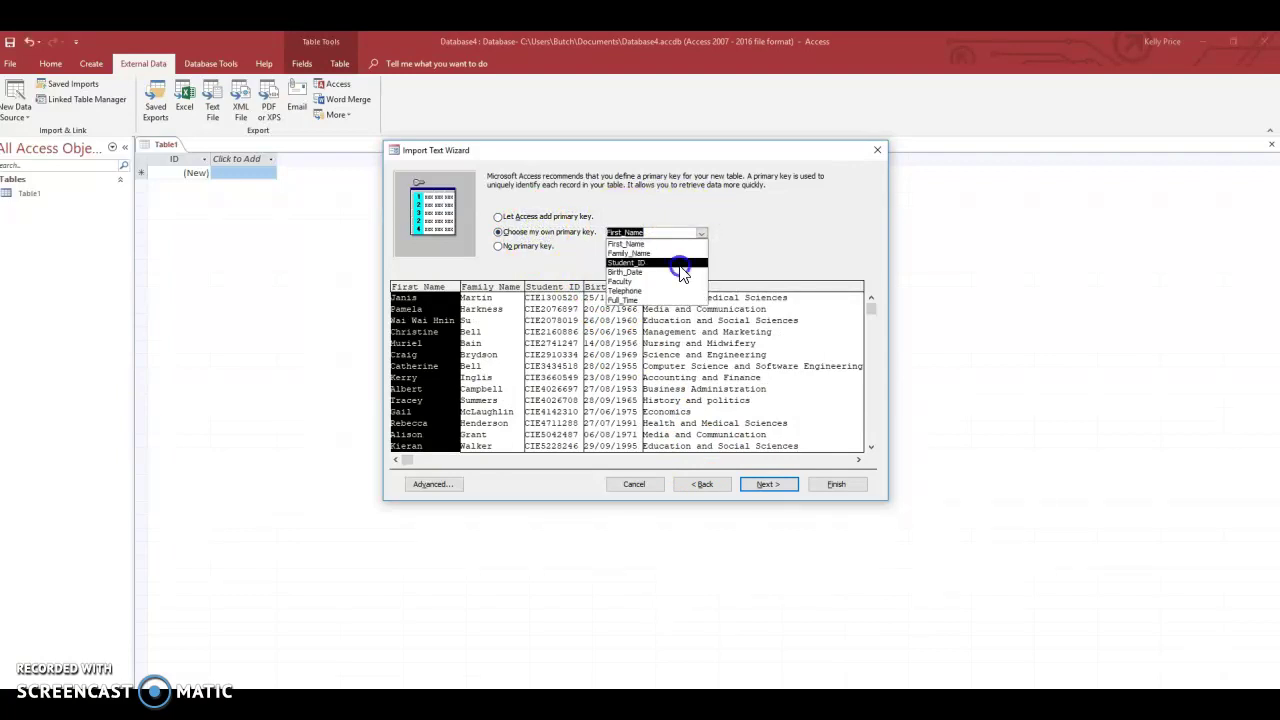
left_click(680, 263)
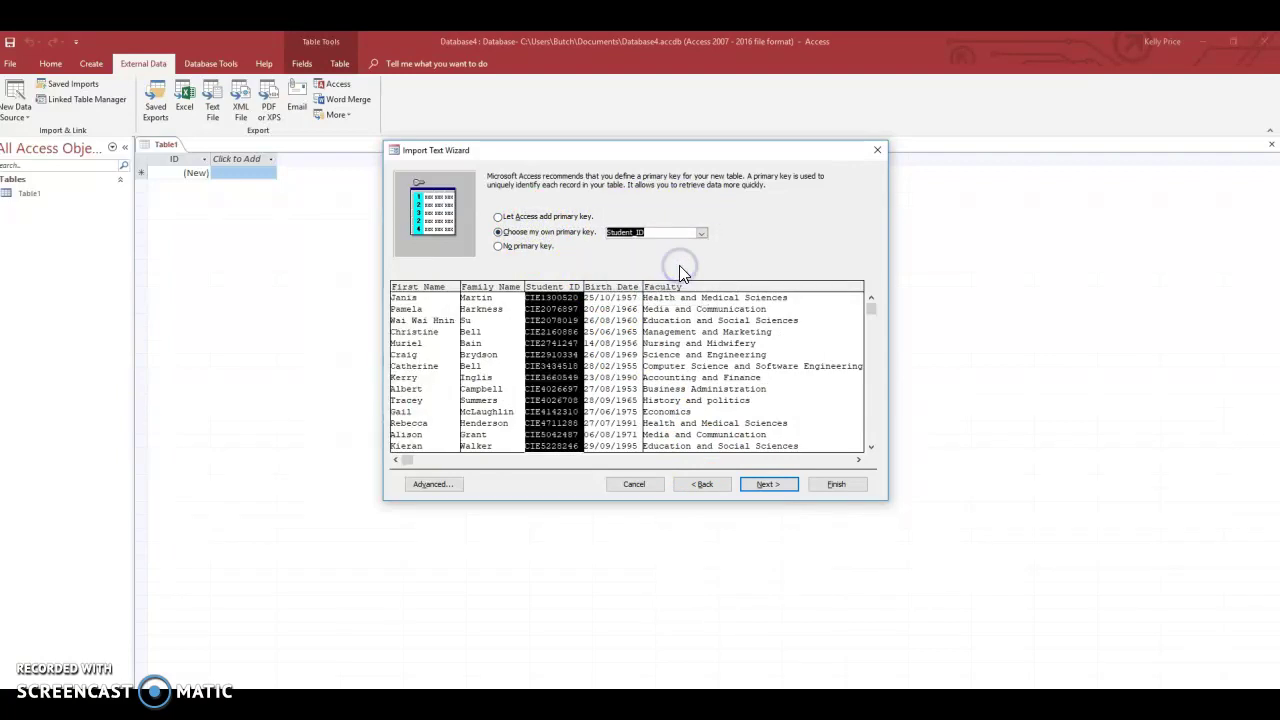
Finish importing the file into a new table without saving the import steps
left_click(766, 484)
left_click(823, 481)
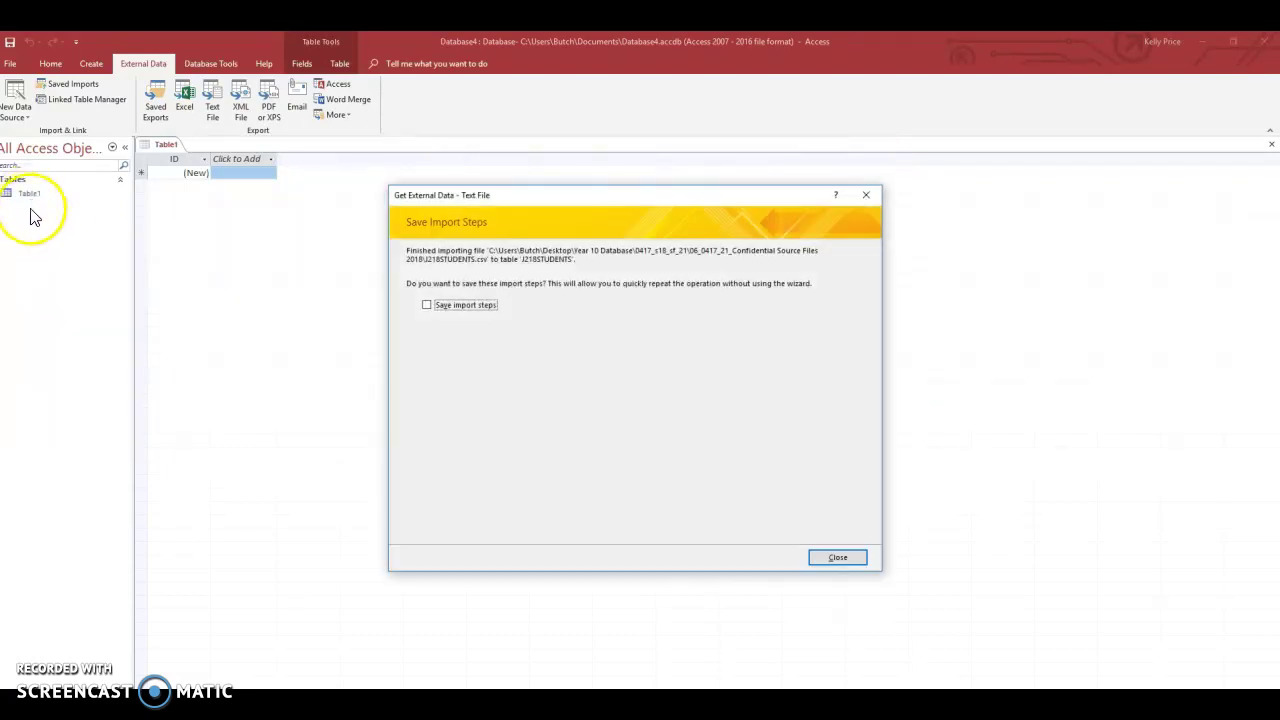
left_click(838, 558)
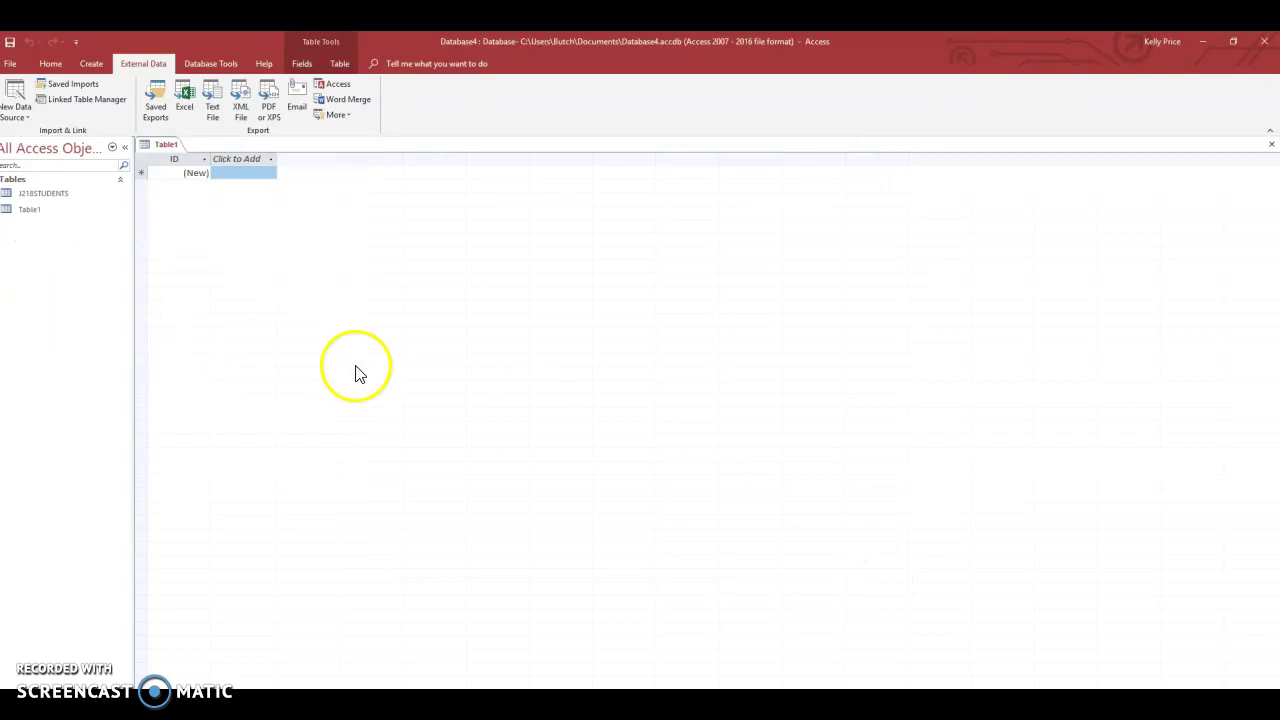
Close the empty Table1 and open the imported J218STUDENTS table
right_click(150, 145)
left_click(170, 169)
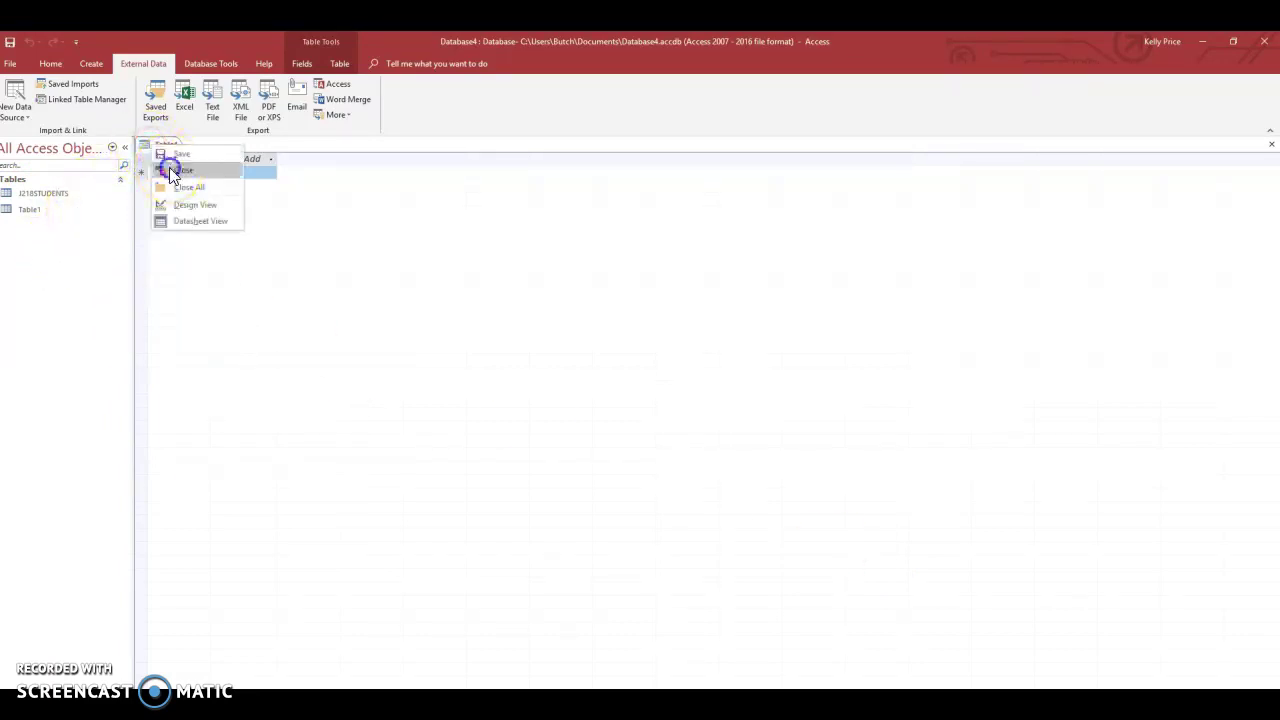
double_click(46, 196)
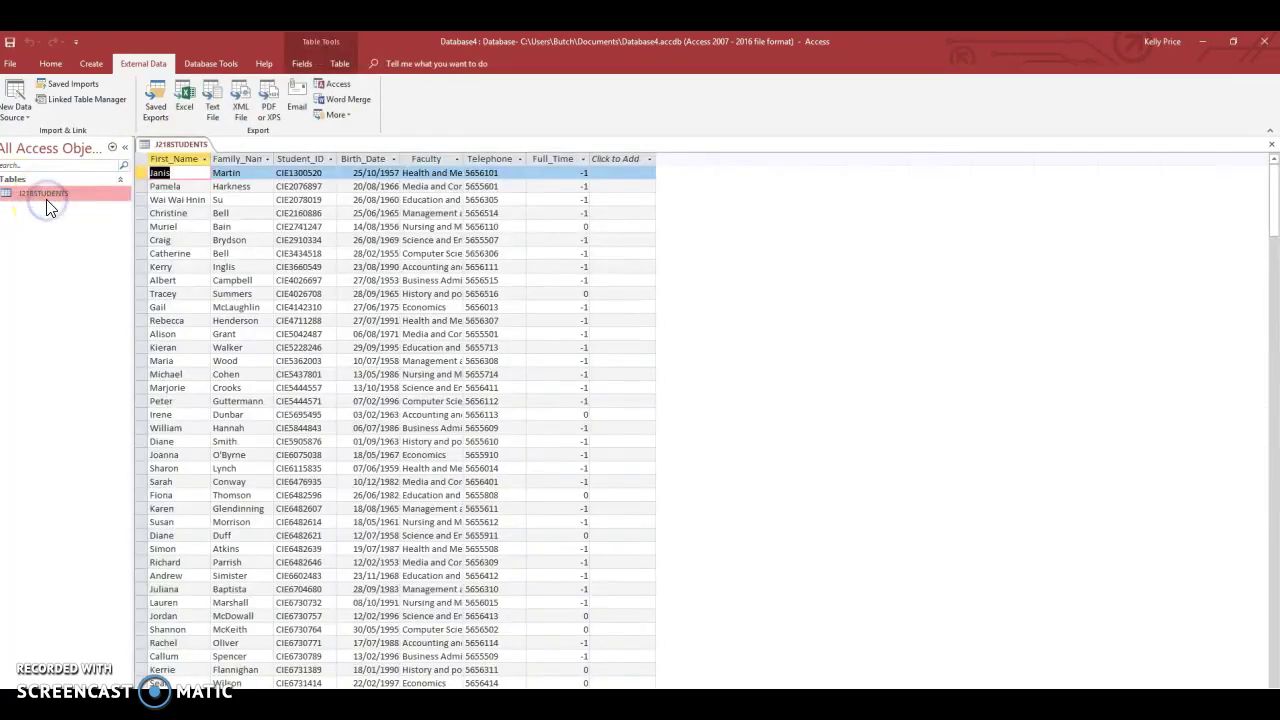
left_click(68, 137)
Check the required Birth_Date format in the Database Task document in Word, highlighting its month part, and return to Access
left_click(48, 60)
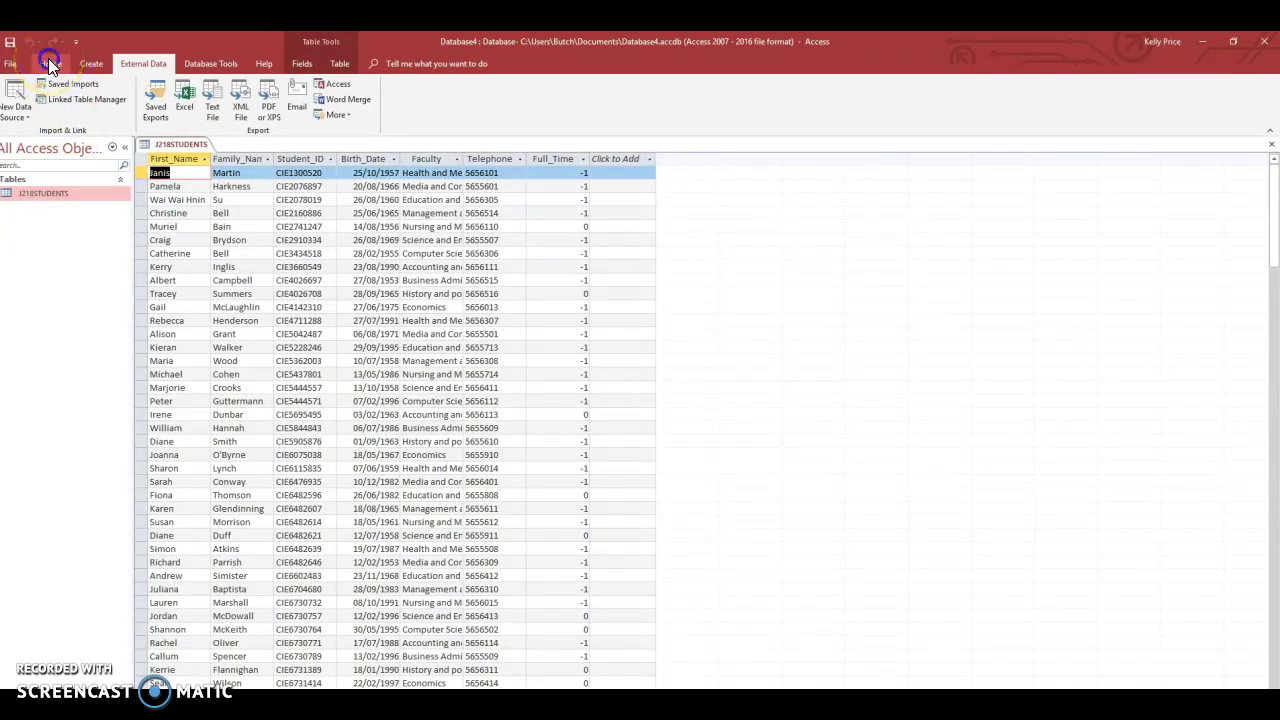
left_click(13, 106)
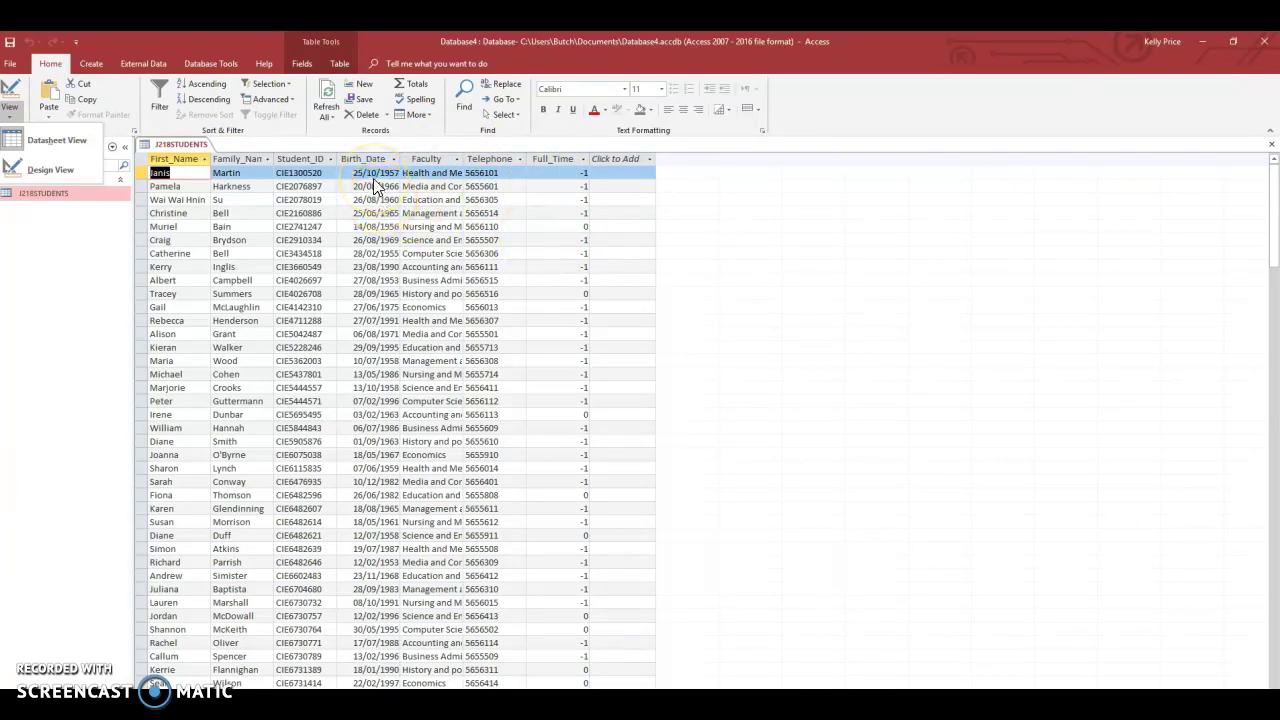
key("alt+Tab")
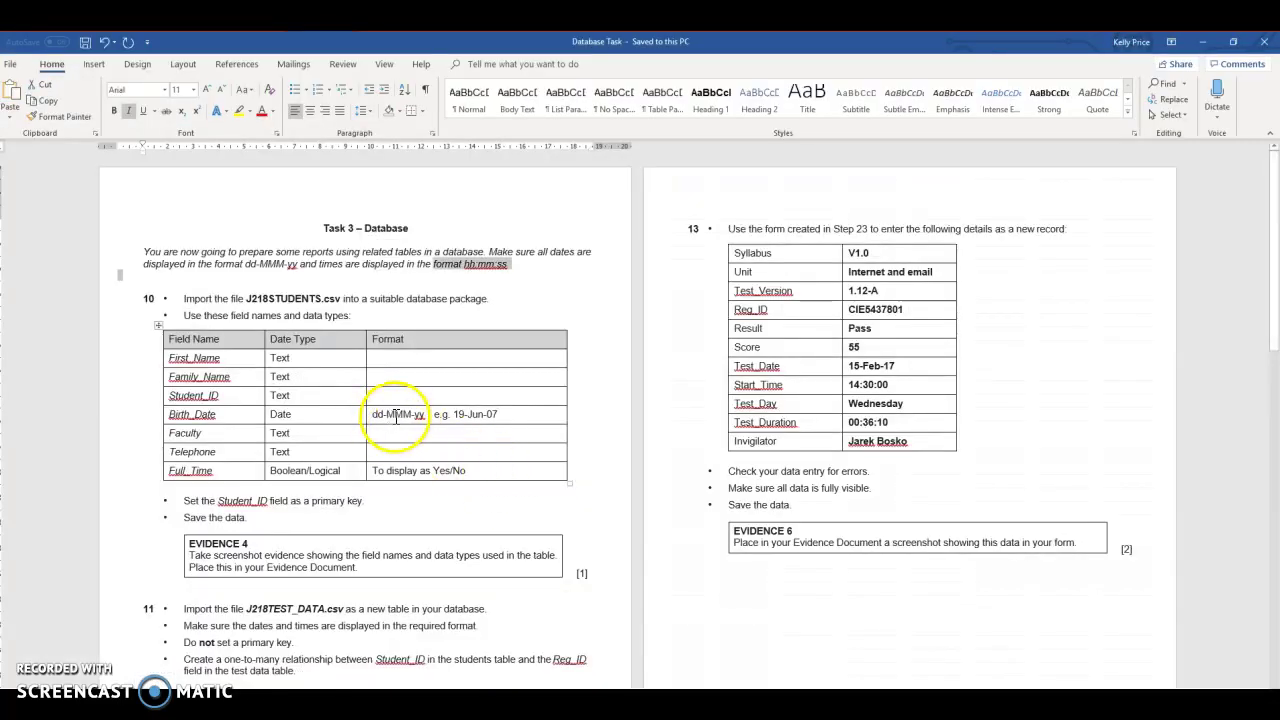
left_click_drag(387, 414, 416, 417)
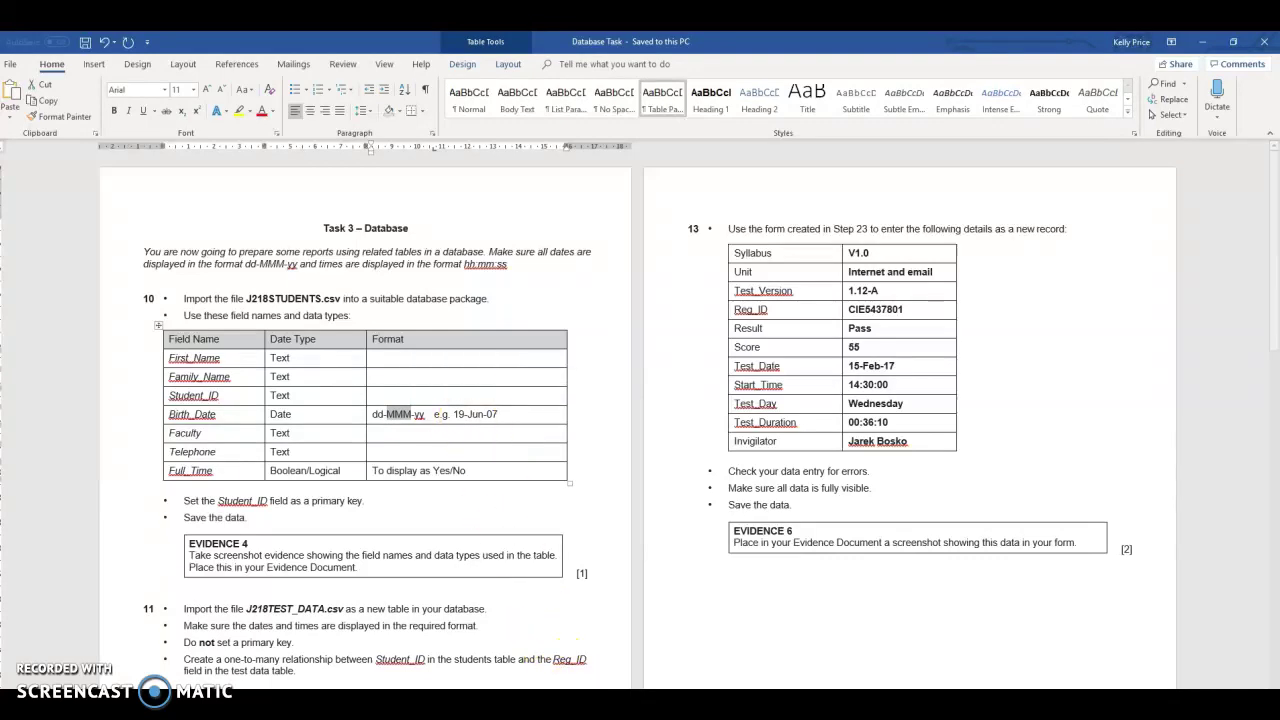
key("alt+Tab")
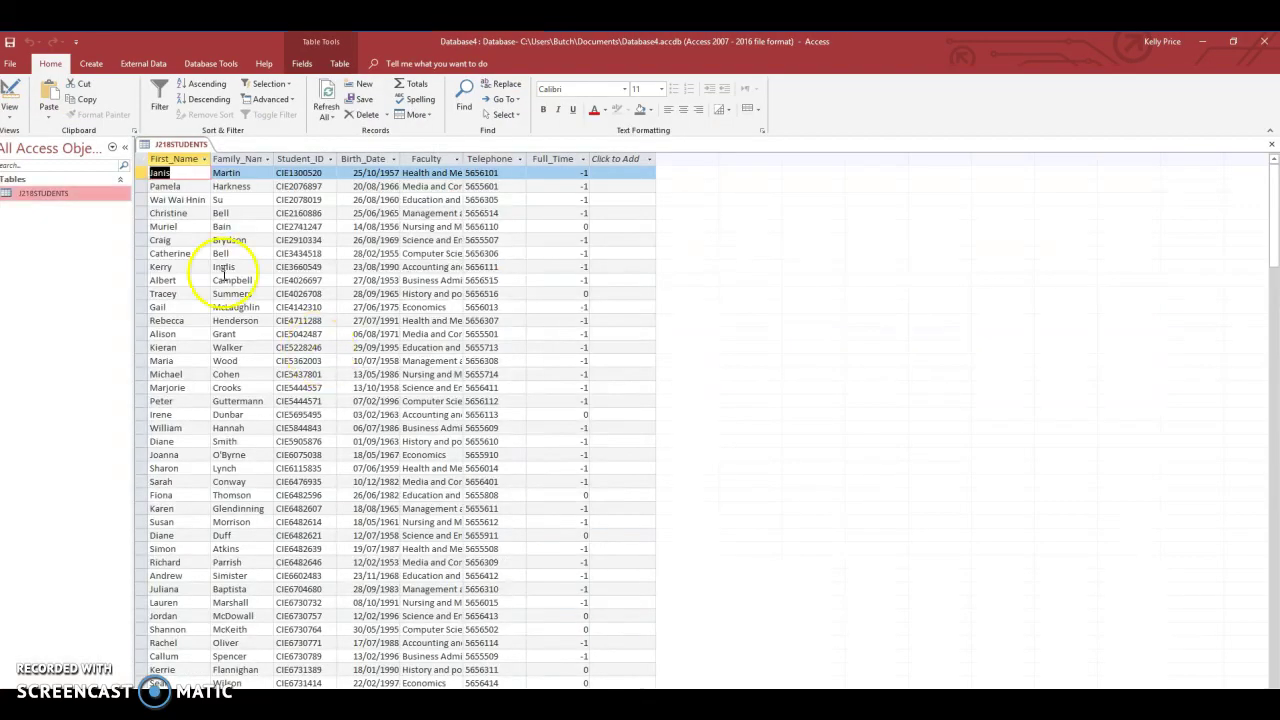
Show the J218STUDENTS table in Design View and set the Birth_Date field's format to Medium Date
left_click(12, 108)
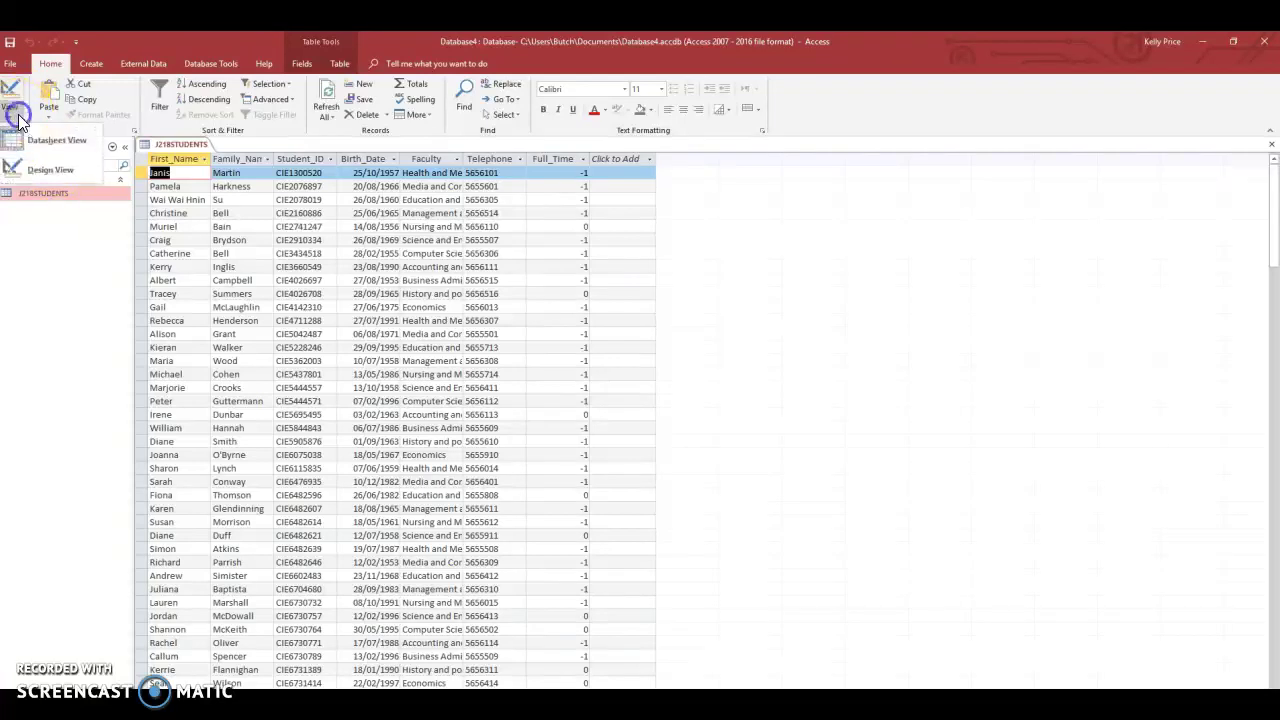
left_click(32, 172)
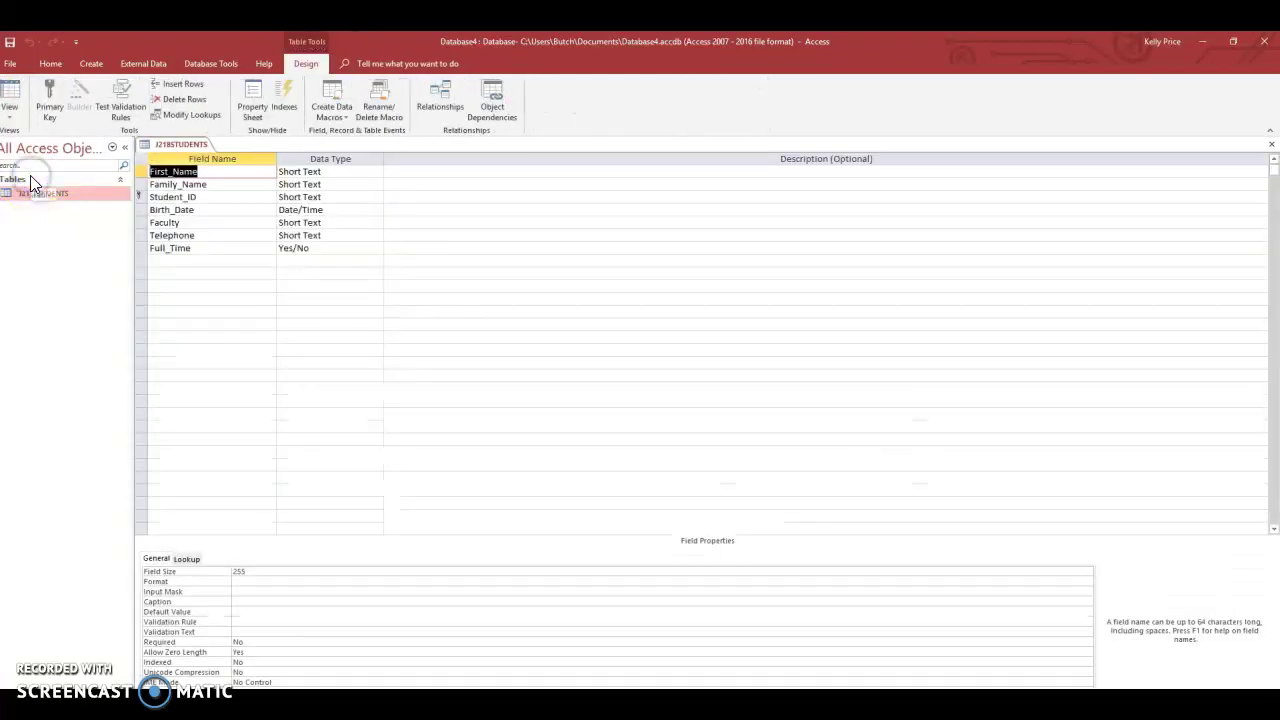
left_click(320, 210)
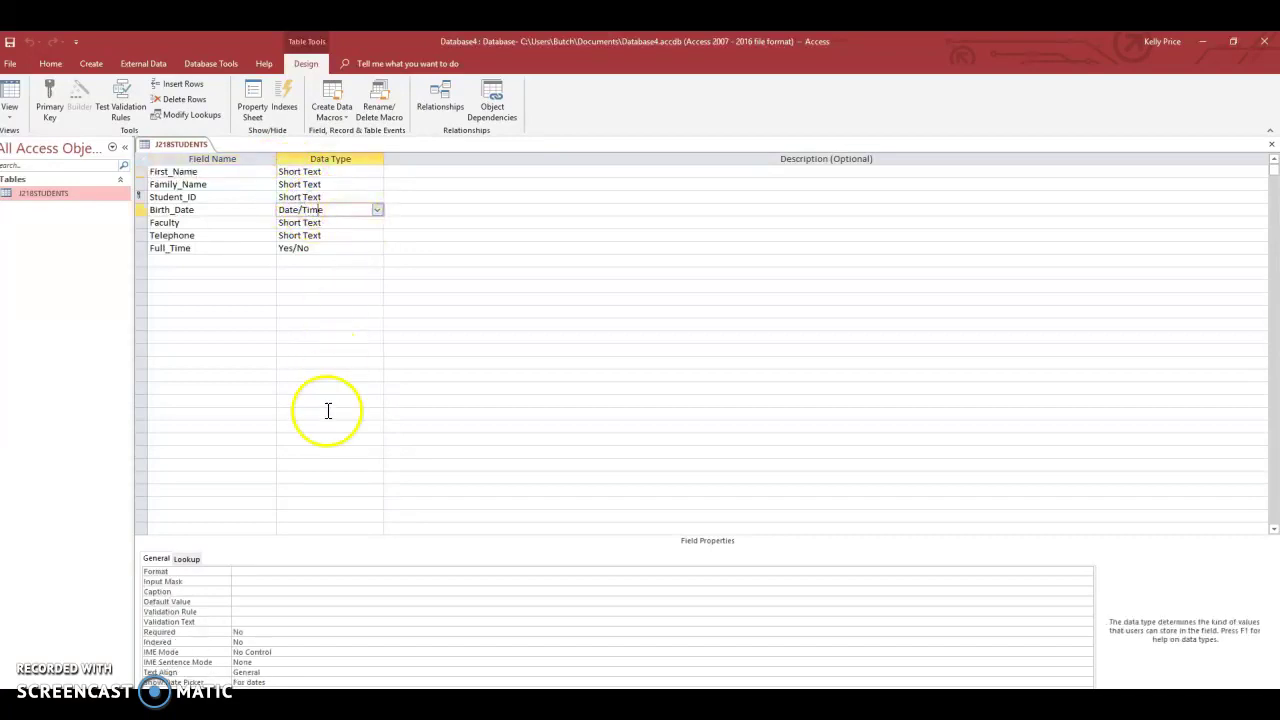
left_click(302, 580)
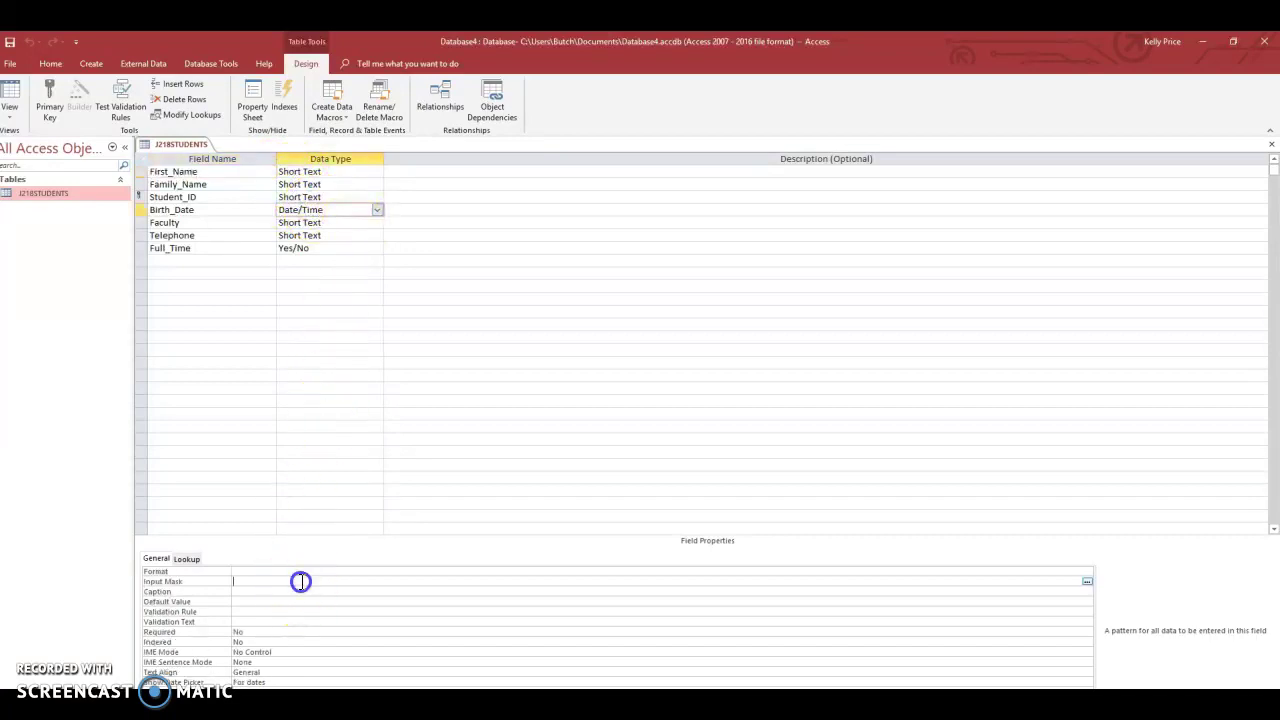
left_click(308, 570)
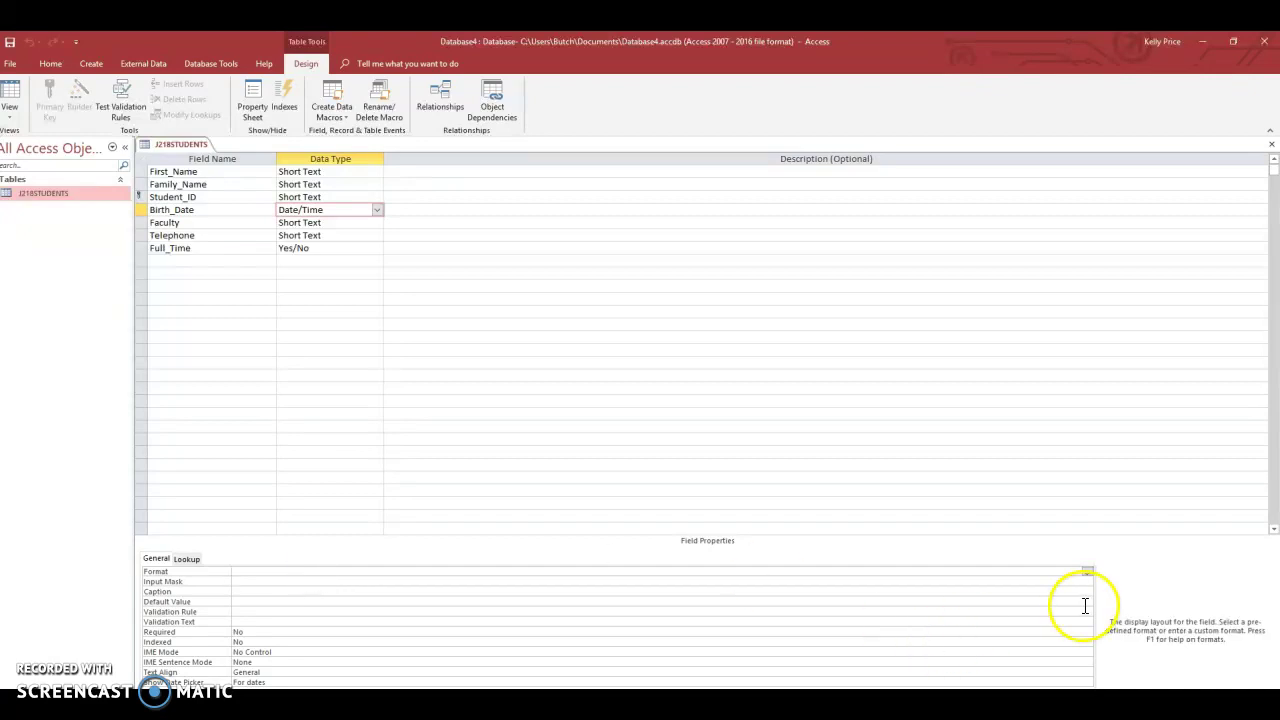
left_click(1087, 573)
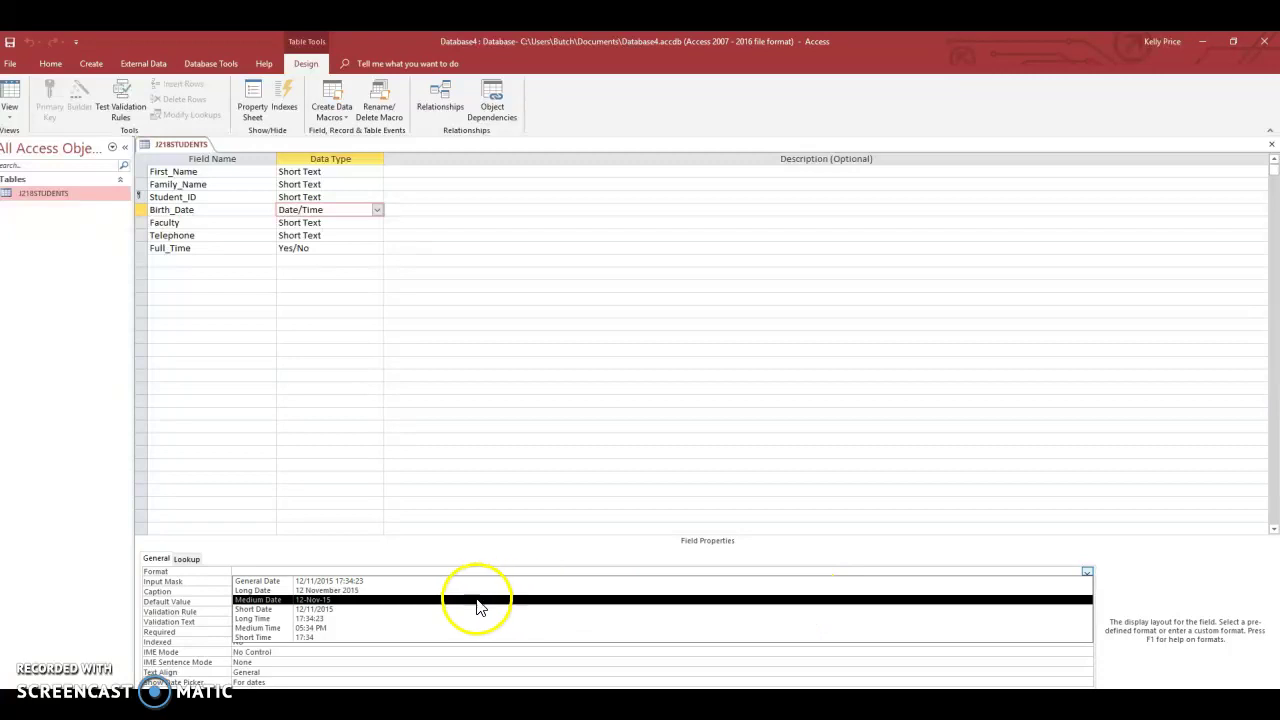
left_click(336, 600)
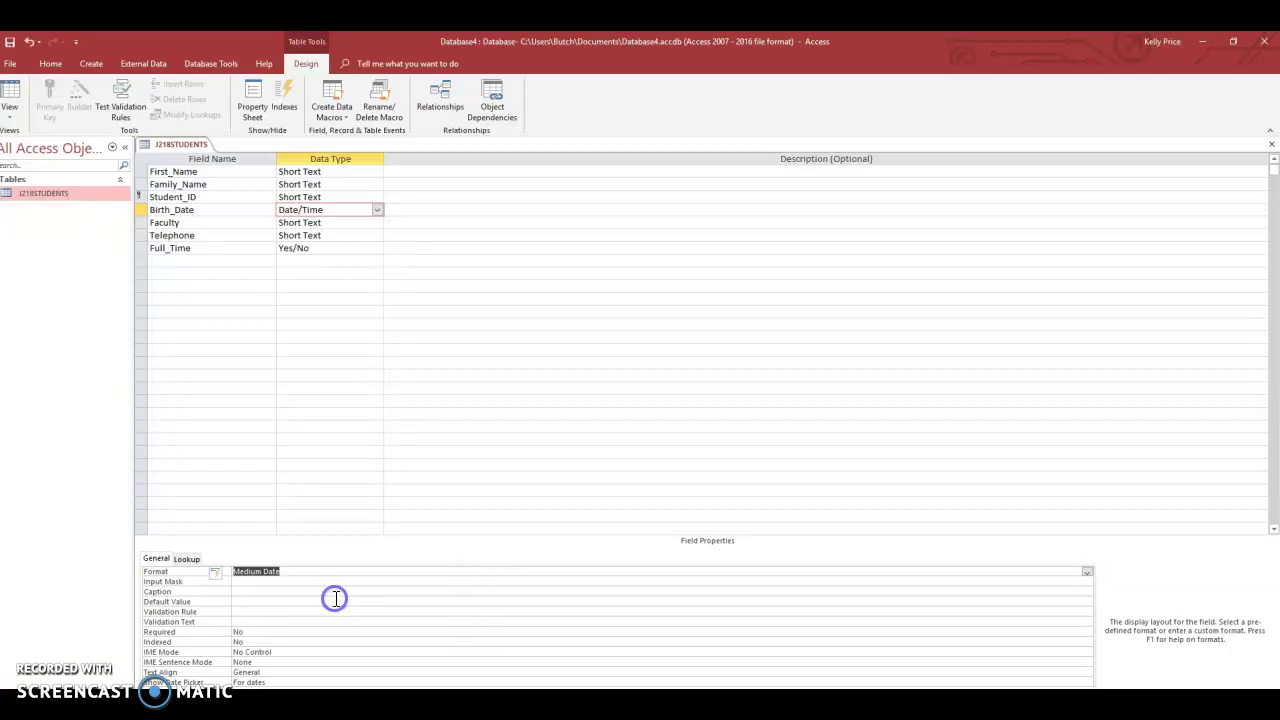
Set the Full_Time field's display format to Yes/No
left_click(305, 249)
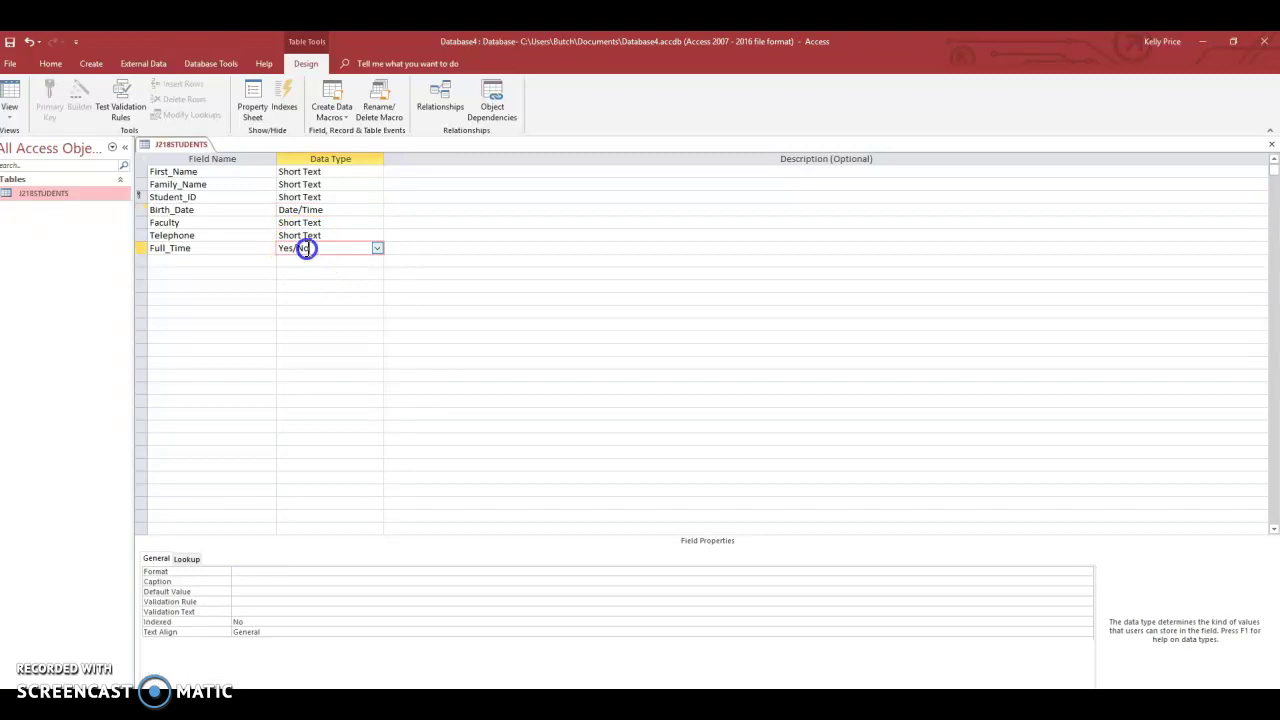
left_click(407, 572)
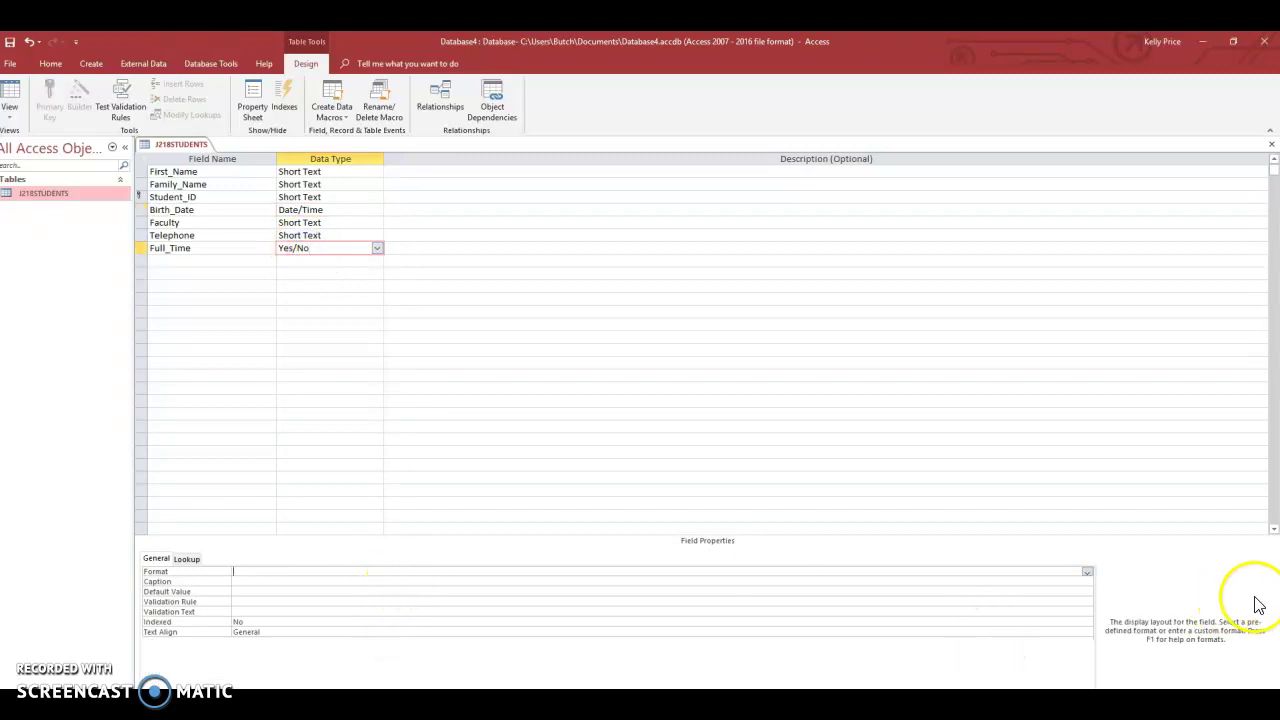
left_click(1087, 572)
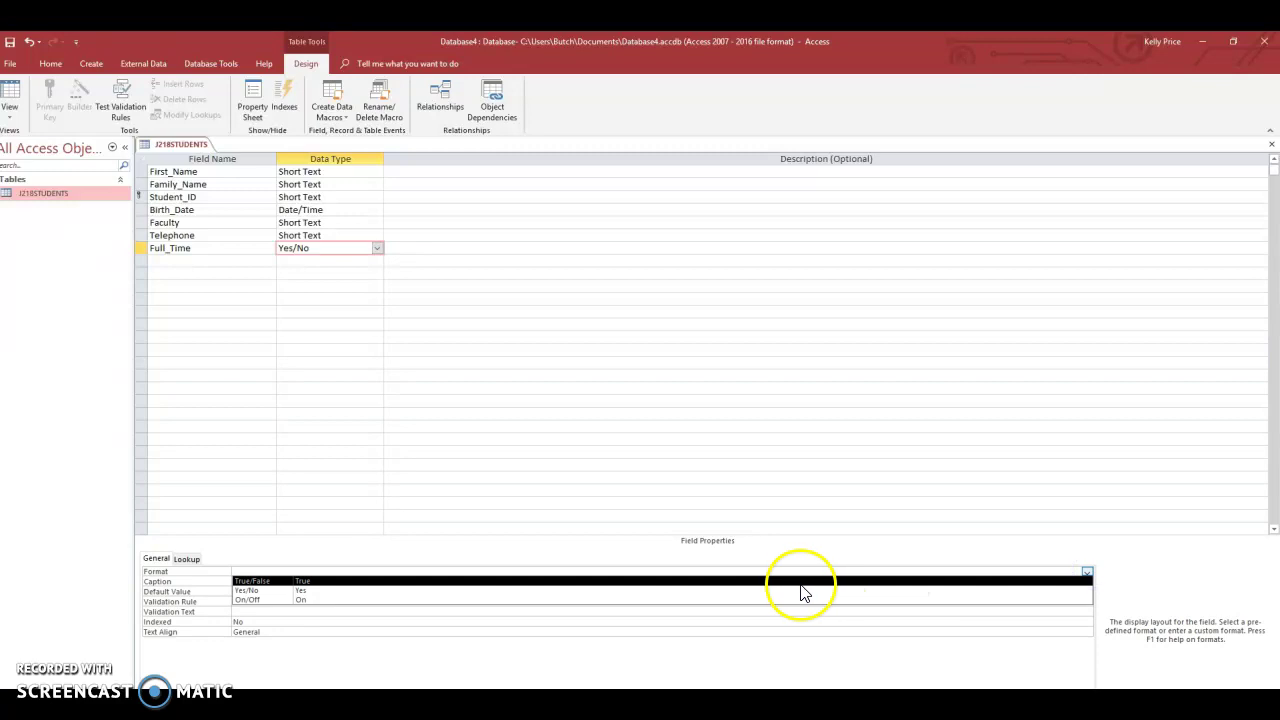
left_click(751, 592)
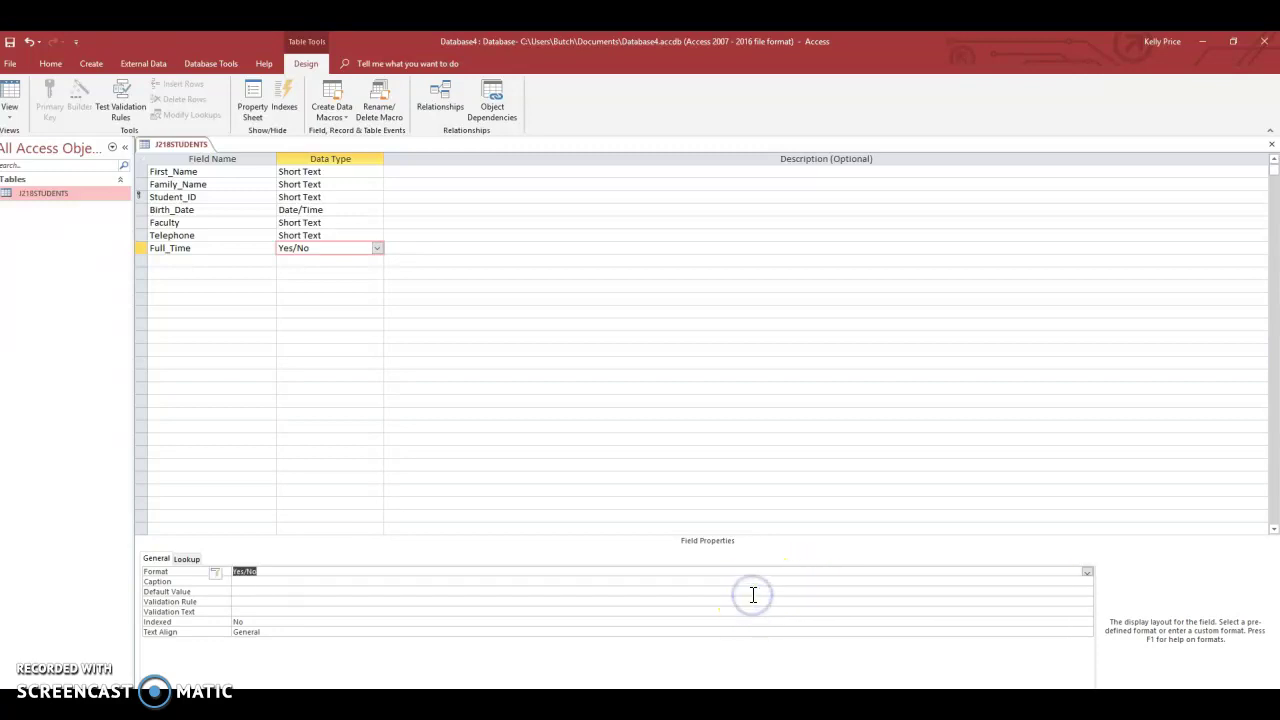